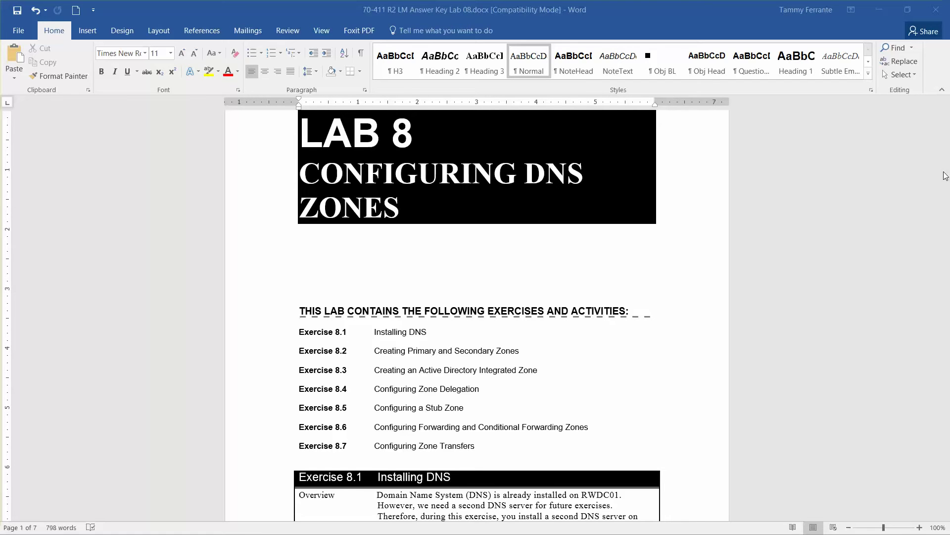
- Add a blank line below the Exercise 8.1 table so Question 1 moves wholly to page 2
{"action": "left_click", "coordinate": [857, 332]}
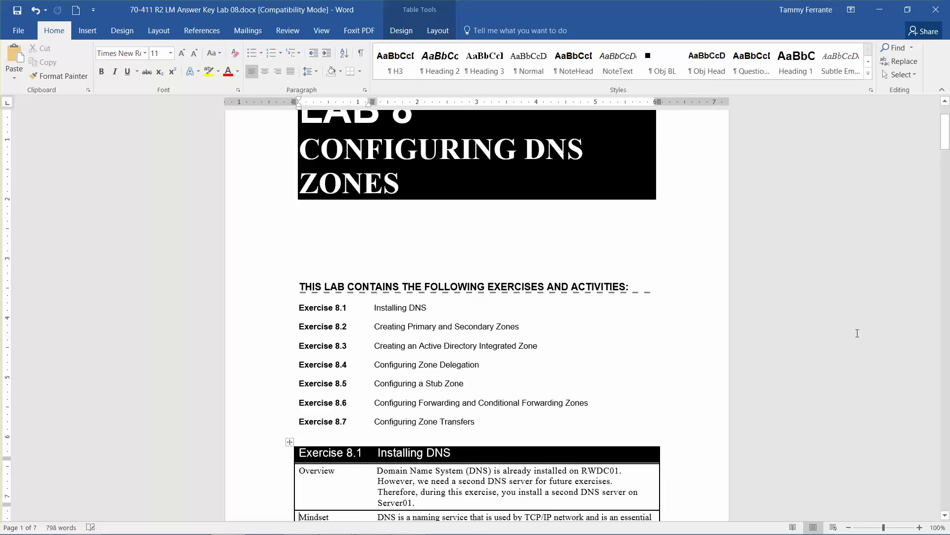
{"action": "key", "text": "Page_Down"}
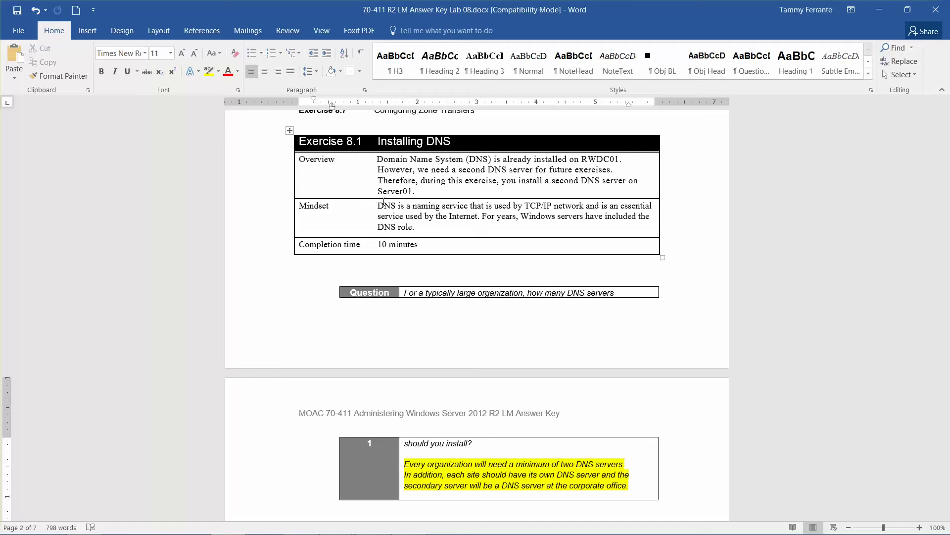
{"action": "left_click", "coordinate": [300, 260]}
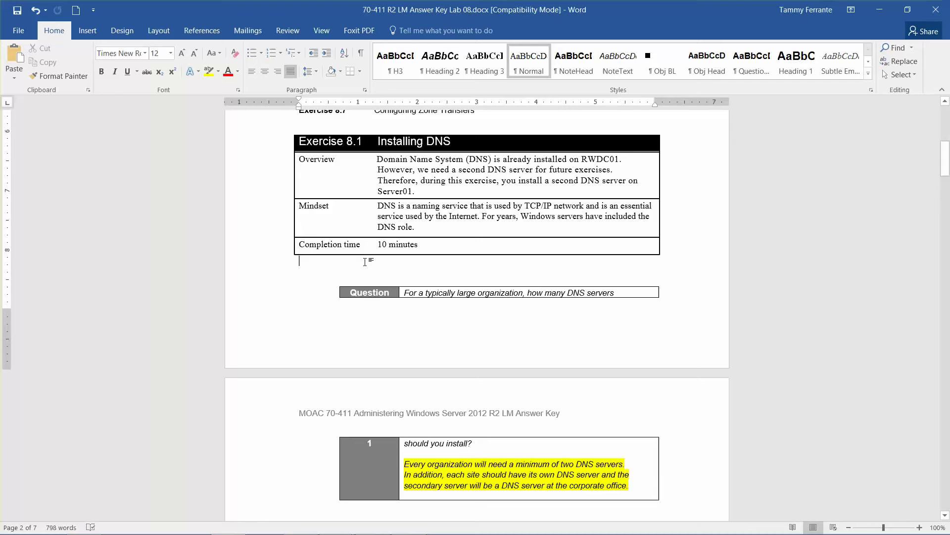
{"action": "key", "text": "Return"}
{"action": "key", "text": "Return"}
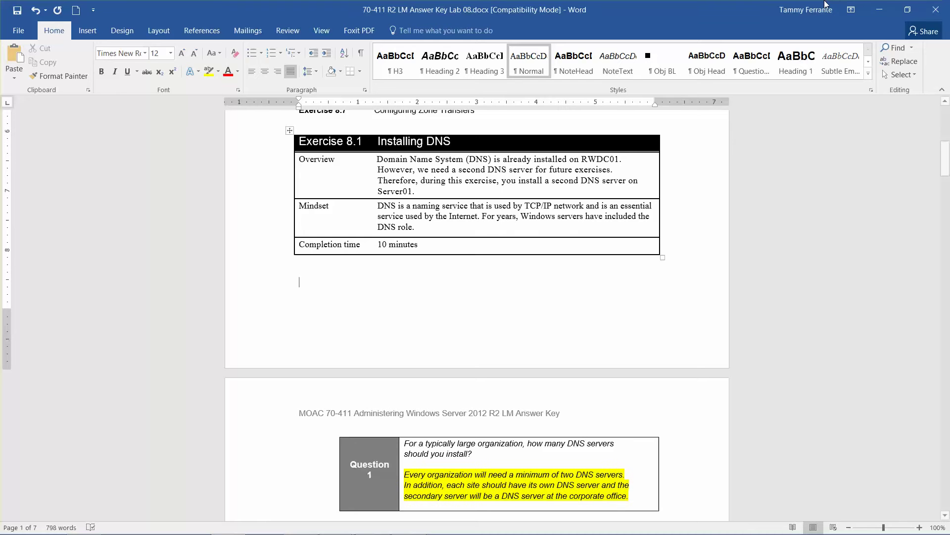
- Clear the host desktop: minimize Word, close the Instructor Materials folder, minimize the RWDC01 VM
{"action": "left_click", "coordinate": [880, 13]}
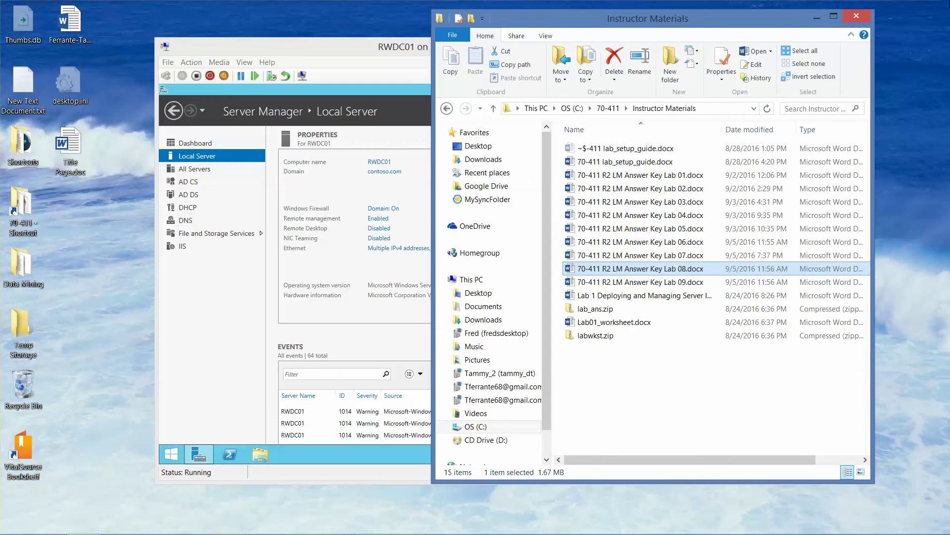
{"action": "left_click", "coordinate": [864, 17]}
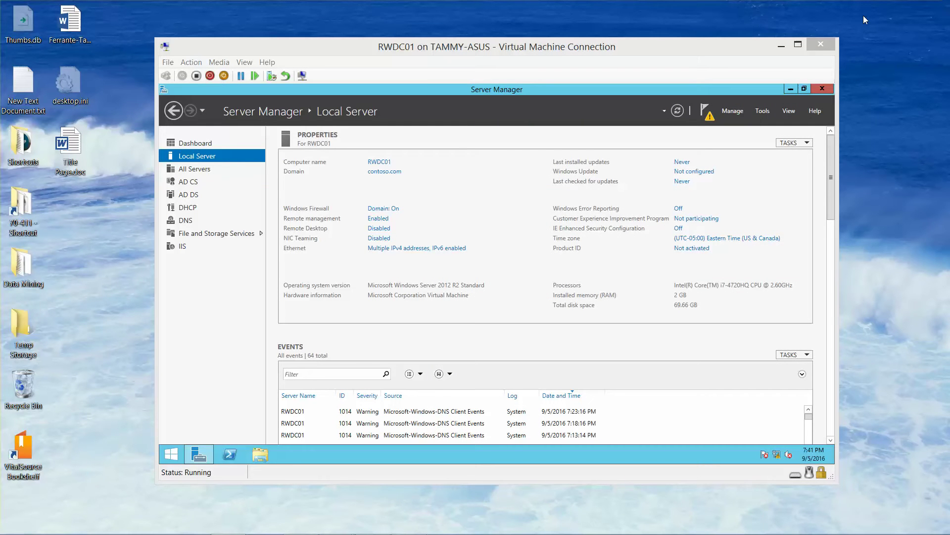
{"action": "left_click", "coordinate": [782, 45]}
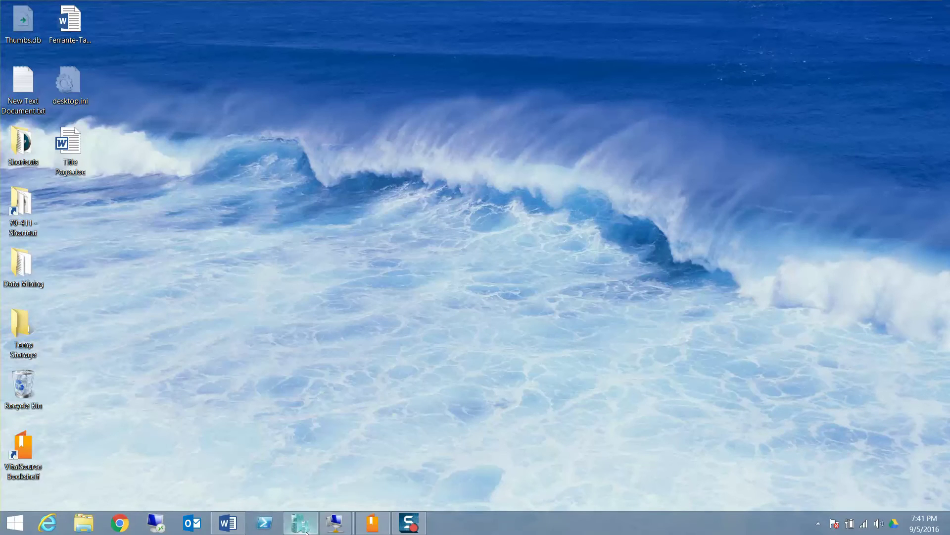
- Restore the Server01 VM and open Server Manager maximized inside it
{"action": "mouse_move", "coordinate": [341, 527]}
{"action": "left_click", "coordinate": [402, 465]}
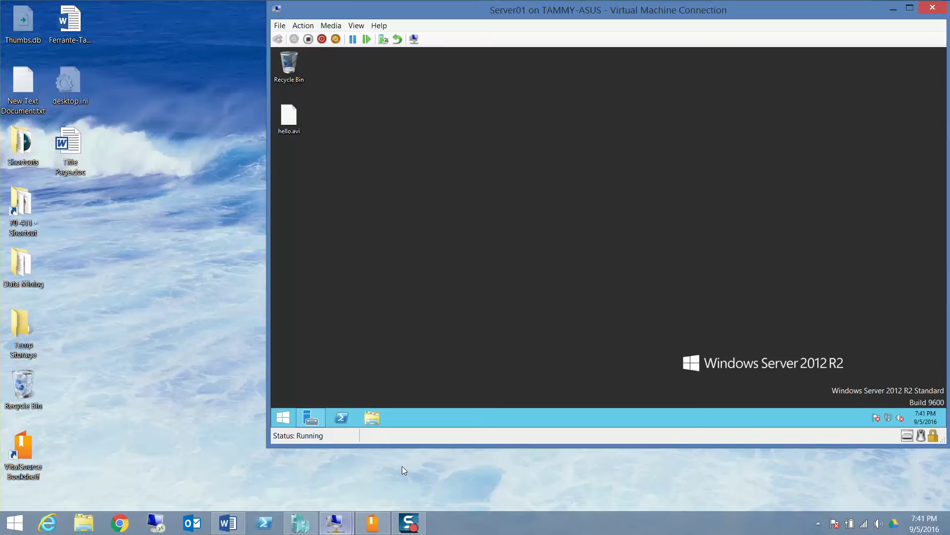
{"action": "left_click", "coordinate": [320, 418]}
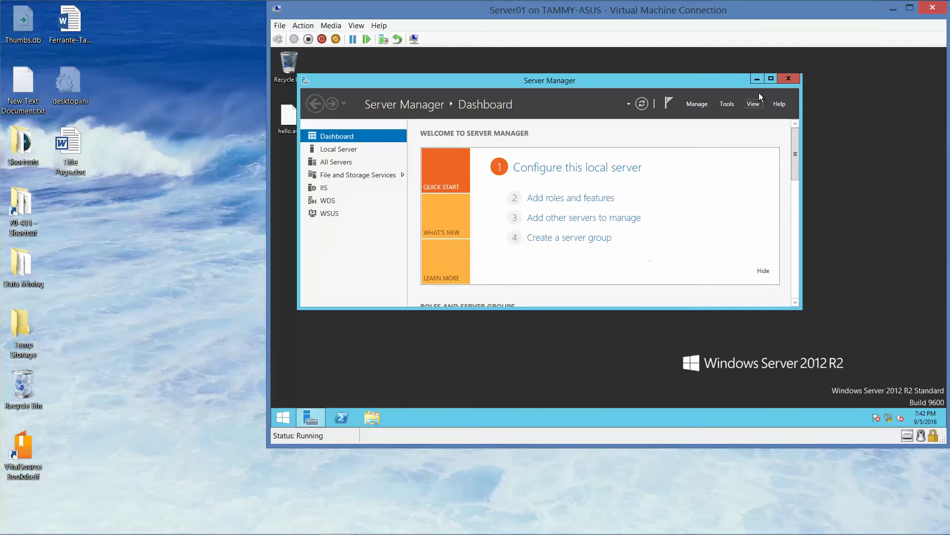
{"action": "left_click", "coordinate": [771, 79]}
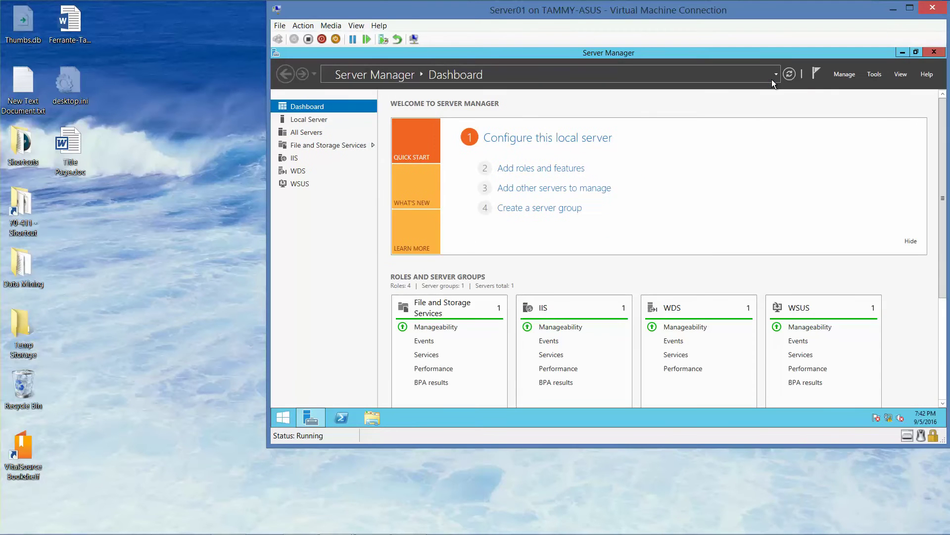
- Add Roles and Features on Server01: select DNS Server plus its management tools, through to confirmation
{"action": "left_click", "coordinate": [840, 76]}
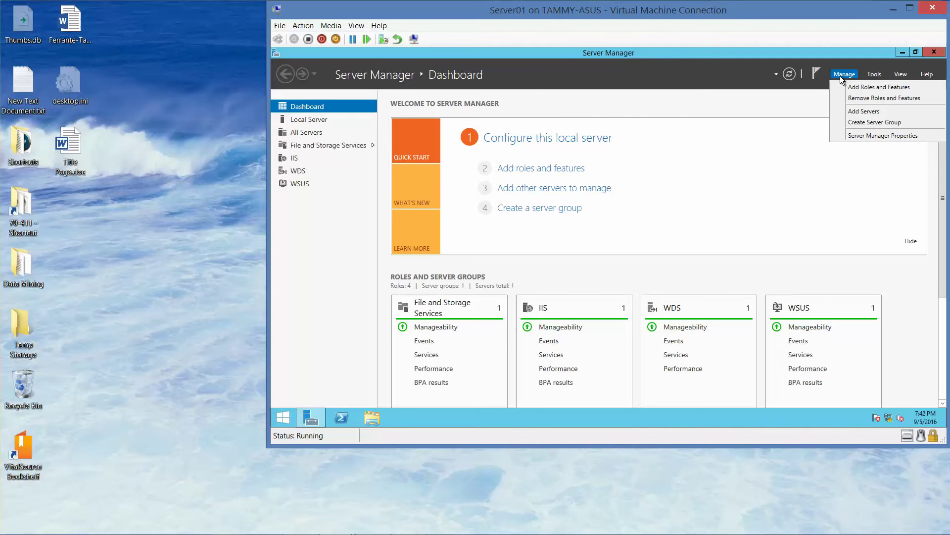
{"action": "left_click", "coordinate": [844, 87]}
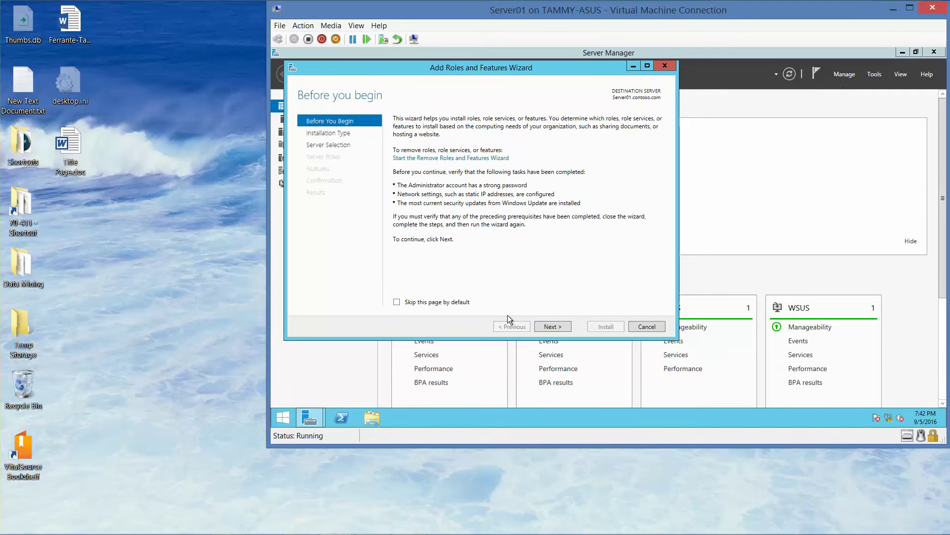
{"action": "left_click", "coordinate": [559, 327]}
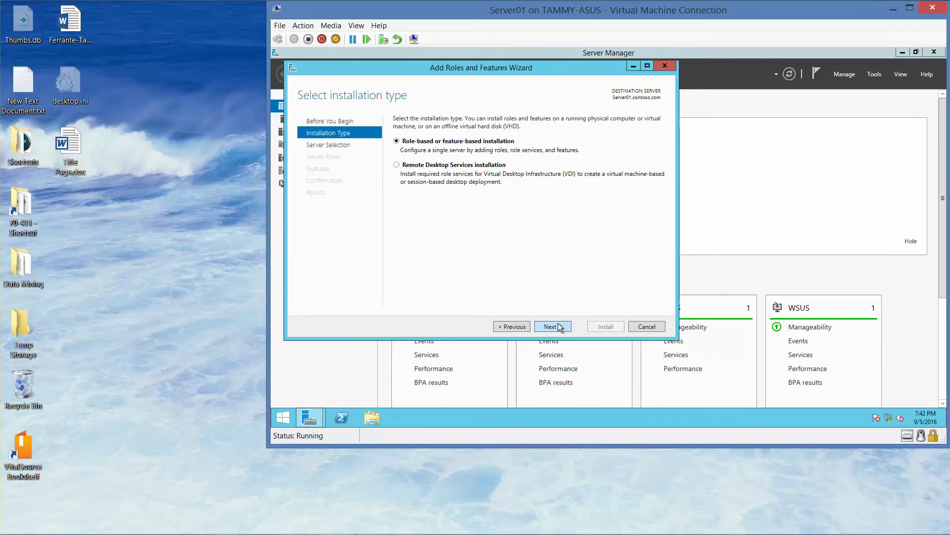
{"action": "left_click", "coordinate": [551, 326]}
{"action": "left_click", "coordinate": [551, 327]}
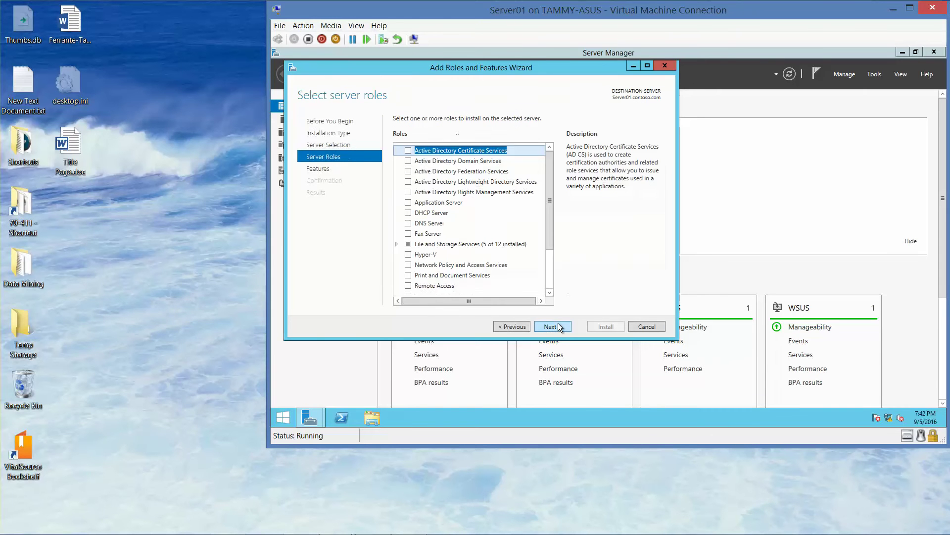
{"action": "left_click", "coordinate": [408, 223]}
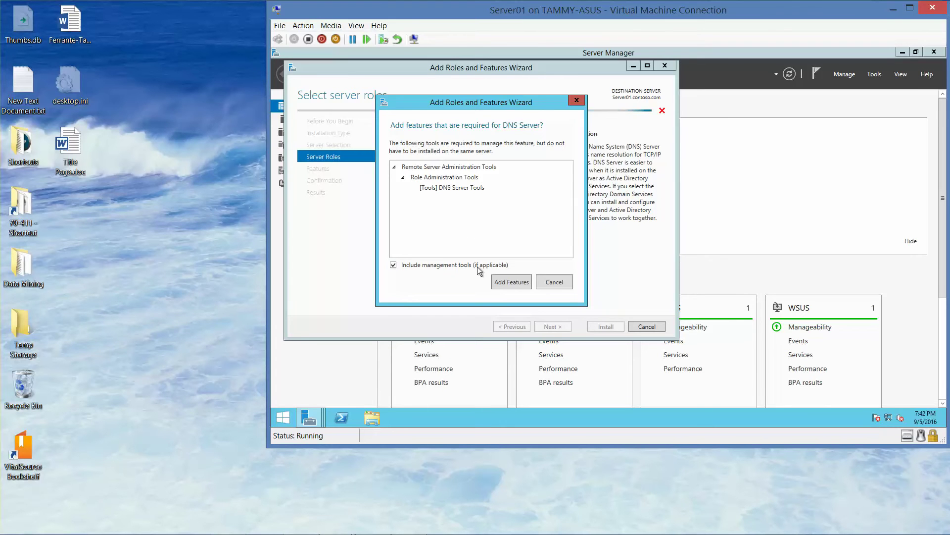
{"action": "left_click", "coordinate": [510, 282]}
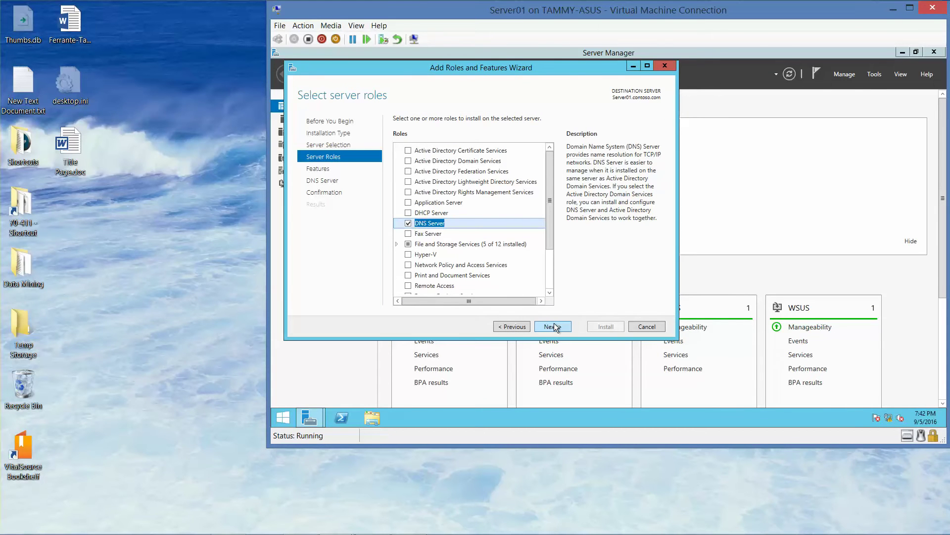
{"action": "left_click", "coordinate": [553, 327]}
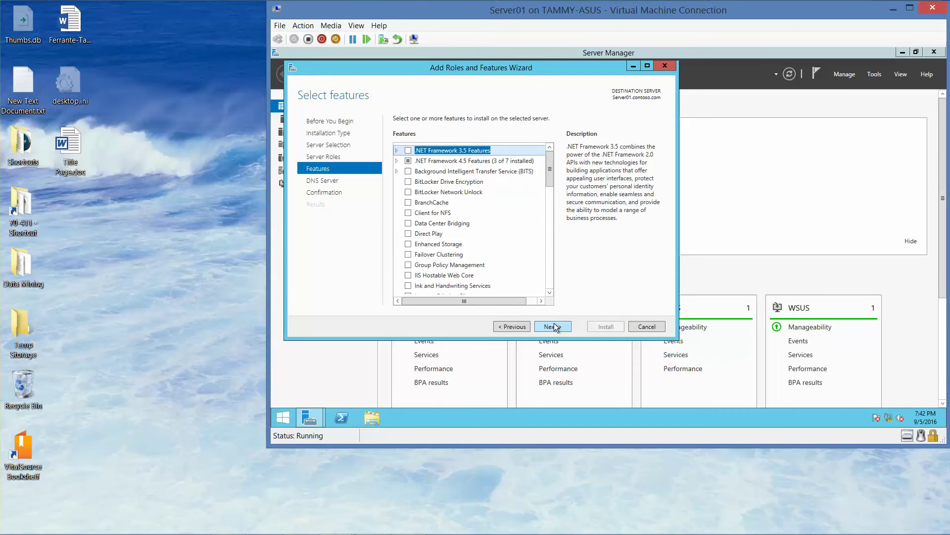
{"action": "left_click", "coordinate": [553, 327]}
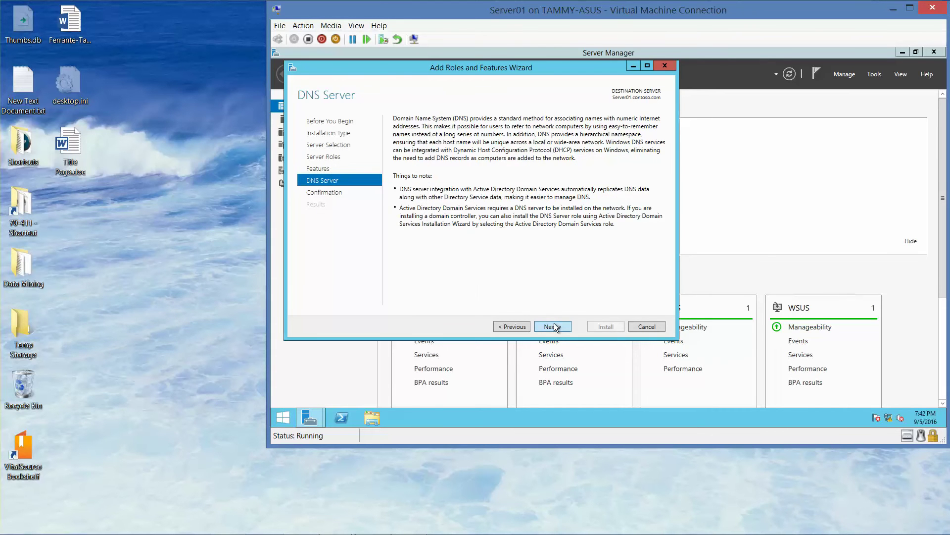
{"action": "left_click", "coordinate": [553, 326]}
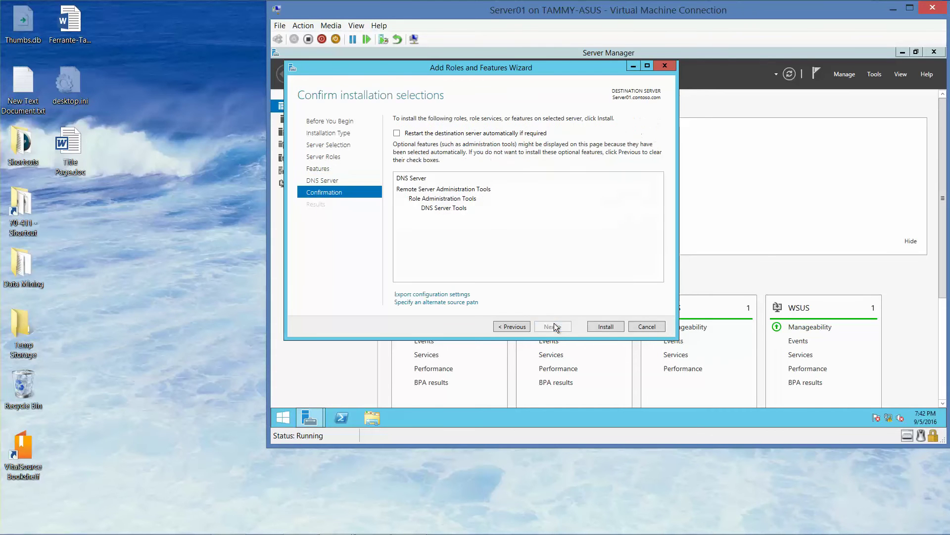
- Install the DNS Server role on Server01 and close the wizard once it succeeds
{"action": "left_click", "coordinate": [604, 327]}
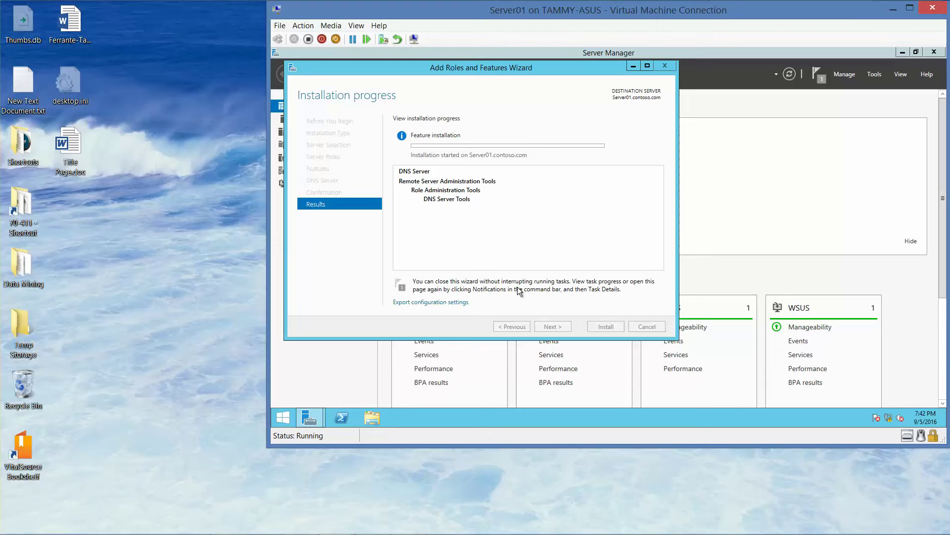
{"action": "mouse_move", "coordinate": [505, 533]}
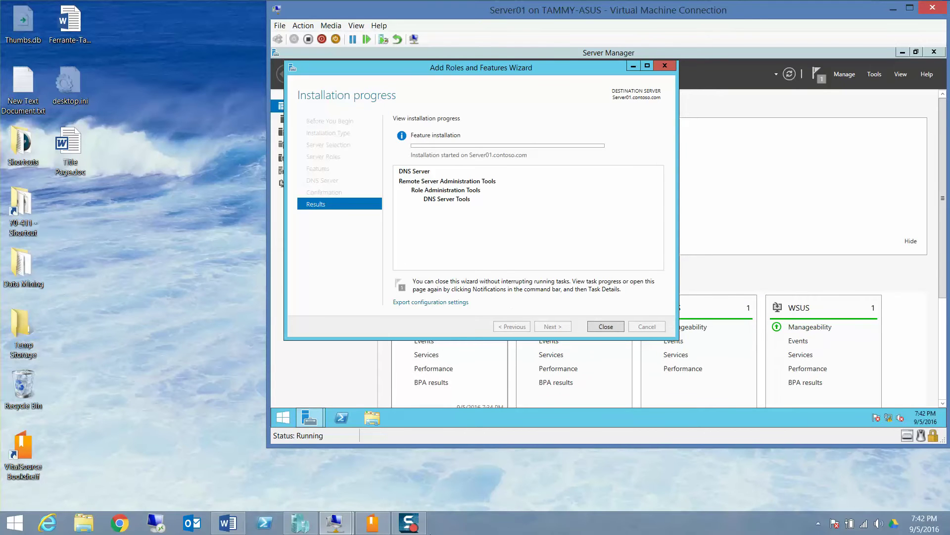
{"action": "mouse_move", "coordinate": [417, 527]}
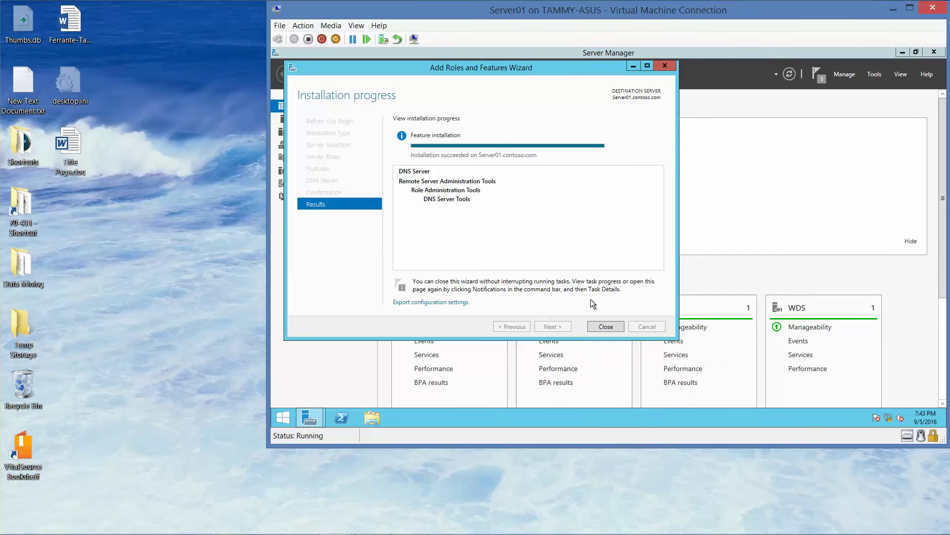
{"action": "left_click", "coordinate": [606, 326]}
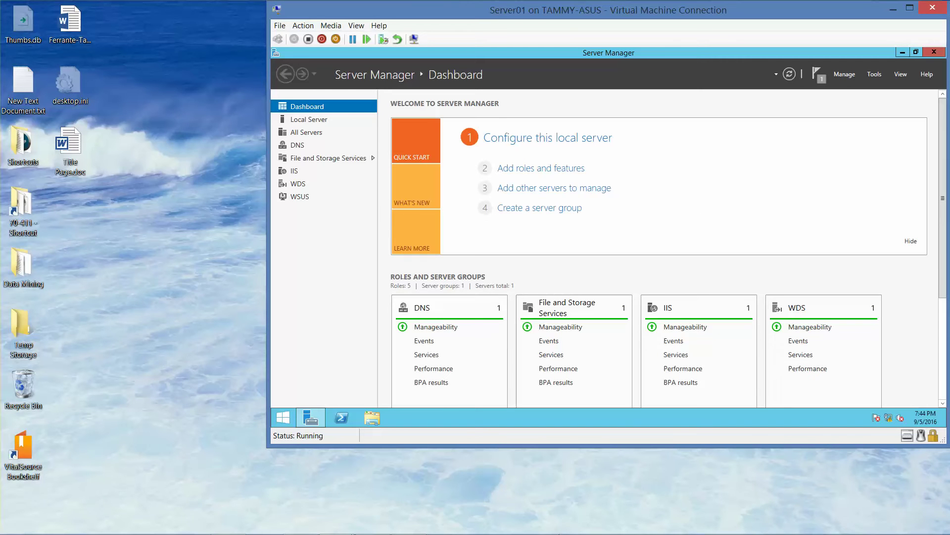
- Review Question 1's answer on how many DNS servers are needed in the Lab 08 answer key
{"action": "mouse_move", "coordinate": [366, 530]}
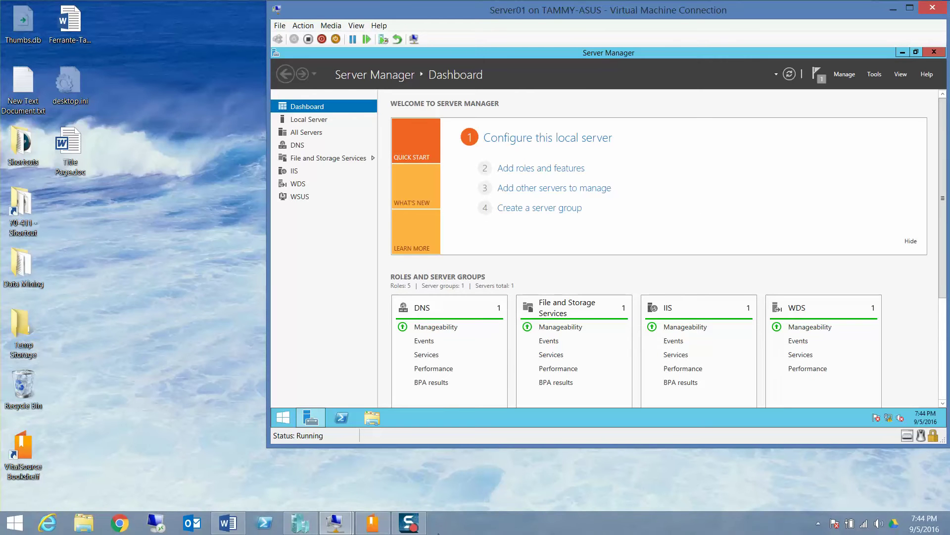
{"action": "left_click", "coordinate": [242, 528]}
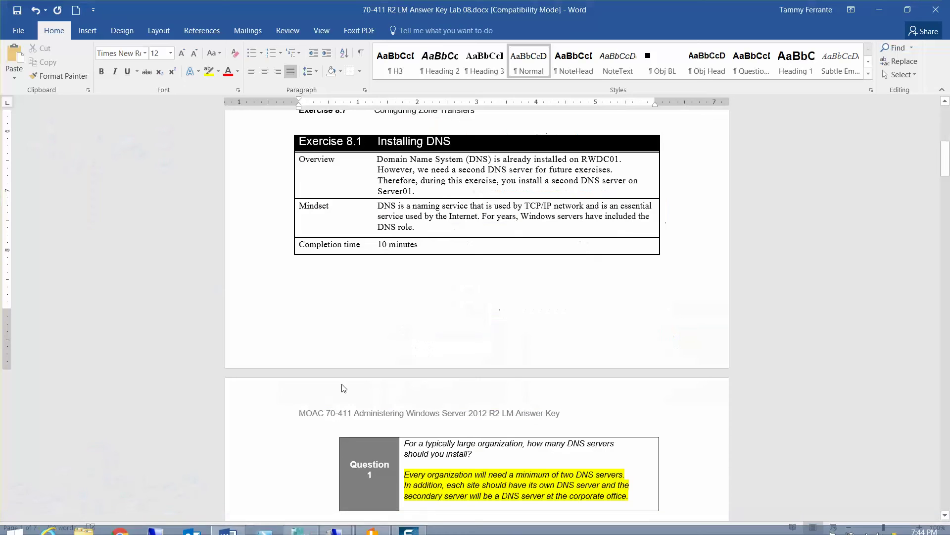
{"action": "left_click", "coordinate": [429, 309]}
{"action": "scroll", "coordinate": [431, 311], "scroll_direction": "down", "scroll_amount": 1}
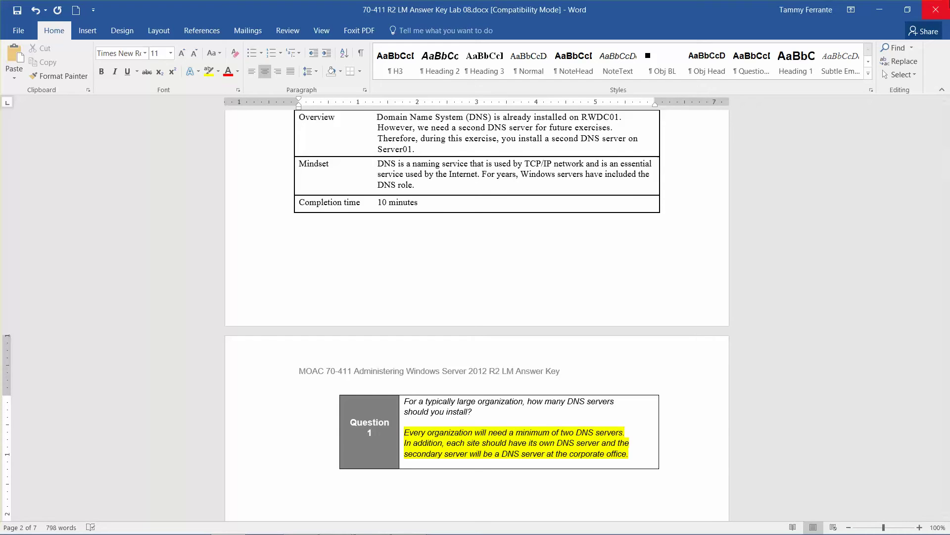
{"action": "left_click", "coordinate": [879, 9]}
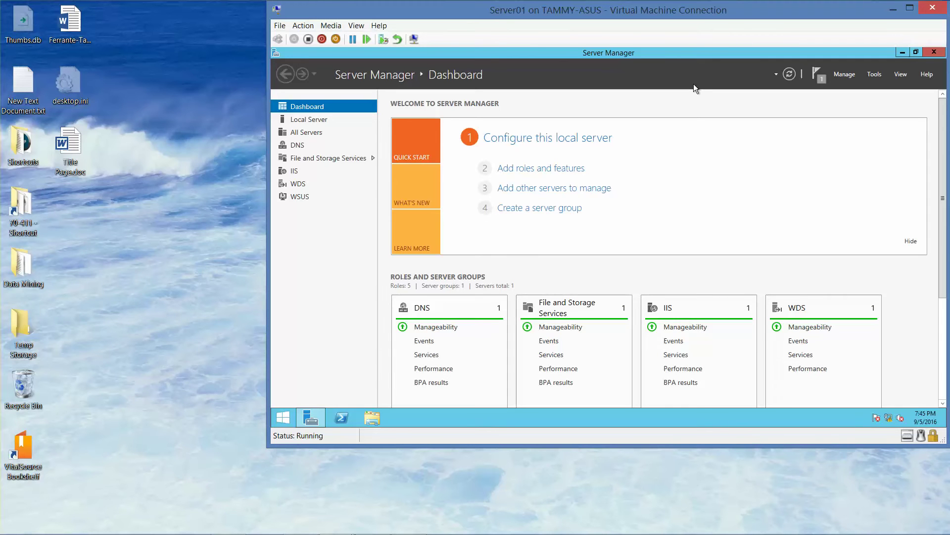
{"action": "mouse_move", "coordinate": [286, 532]}
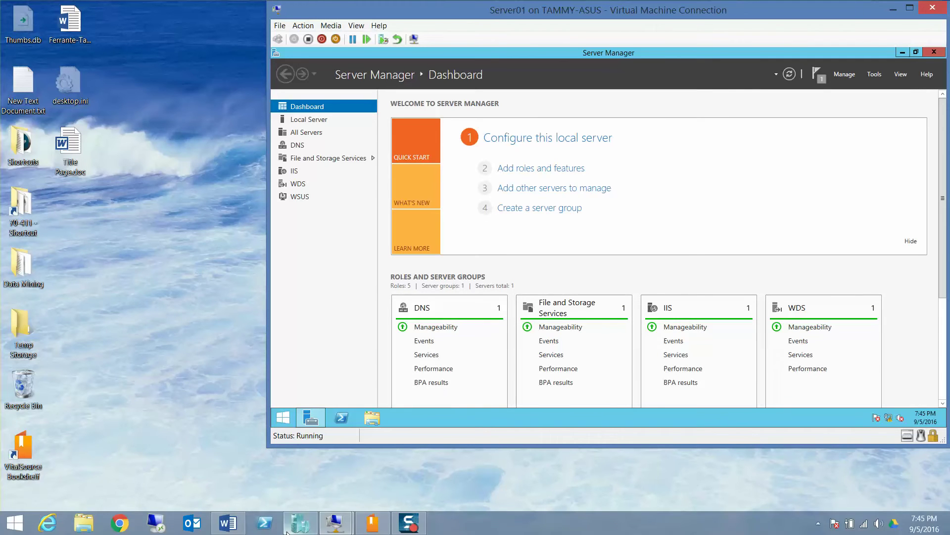
{"action": "left_click", "coordinate": [228, 523]}
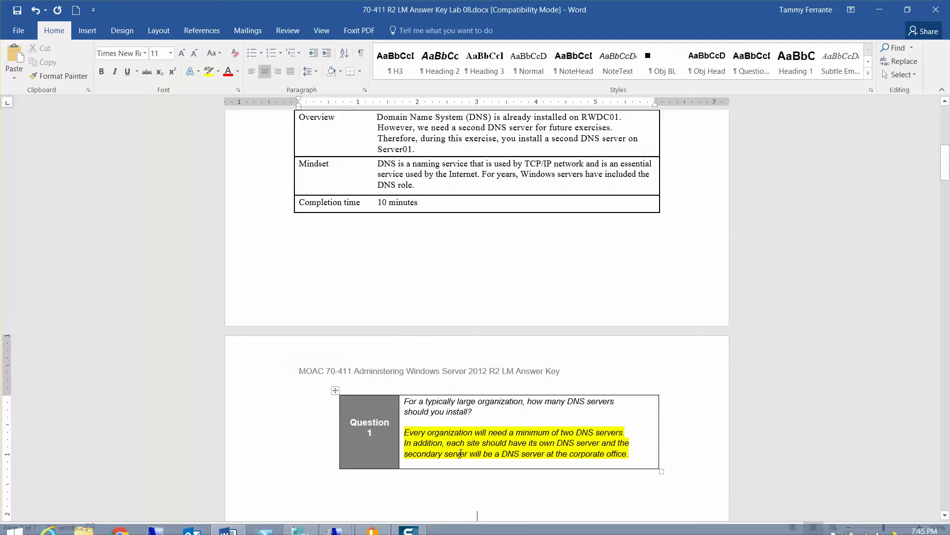
- Scroll the answer key past the Exercise 8.2 table, then minimize Word to reveal Server01
{"action": "left_click", "coordinate": [460, 453]}
{"action": "scroll", "coordinate": [460, 453], "scroll_direction": "down", "scroll_amount": 5}
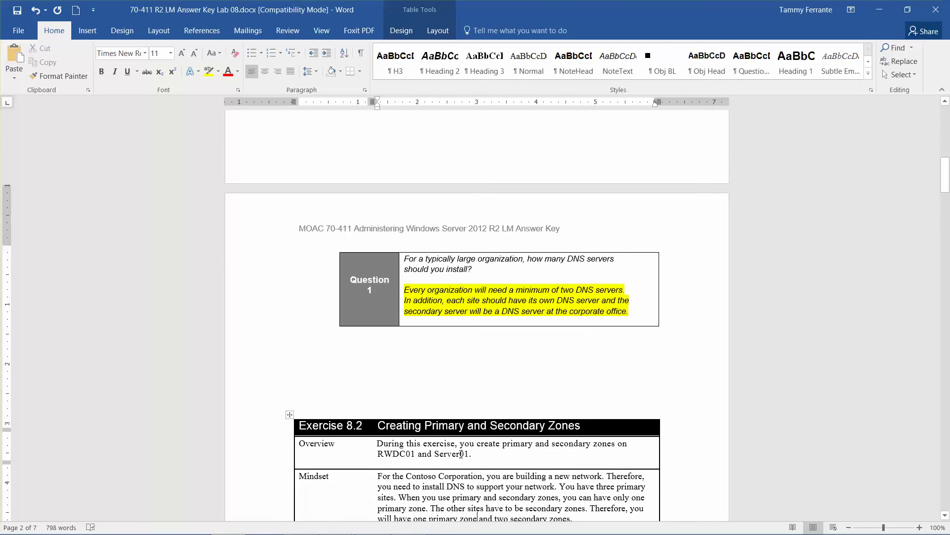
{"action": "key", "text": "Down"}
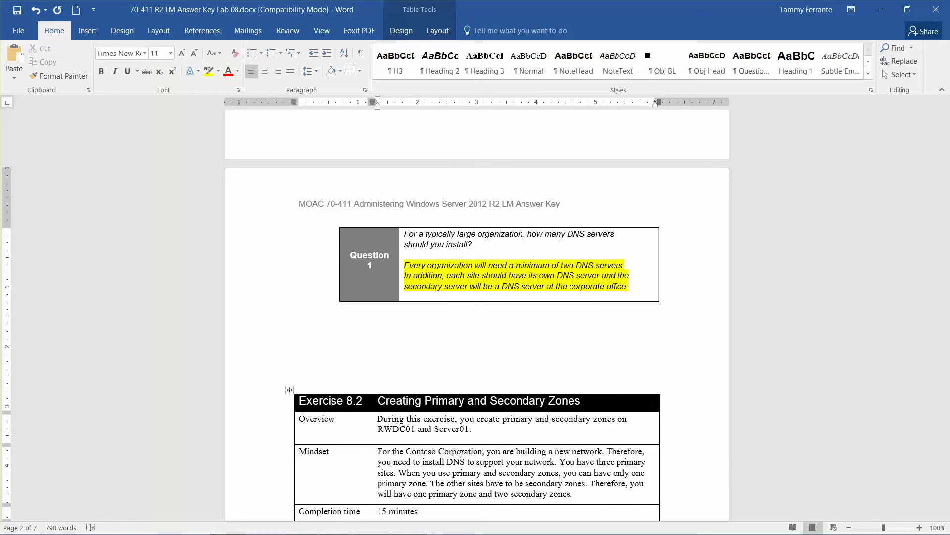
{"action": "key", "text": "Down"}
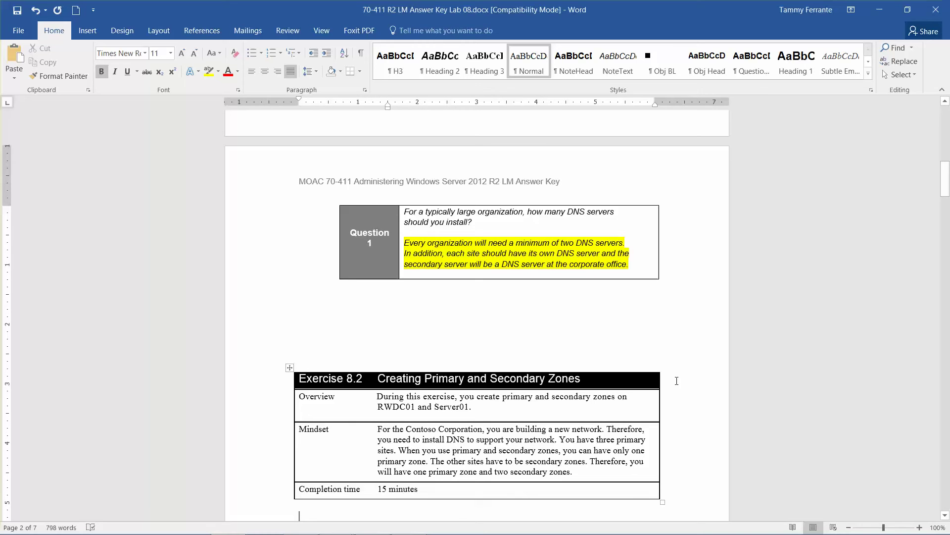
{"action": "left_click", "coordinate": [878, 12]}
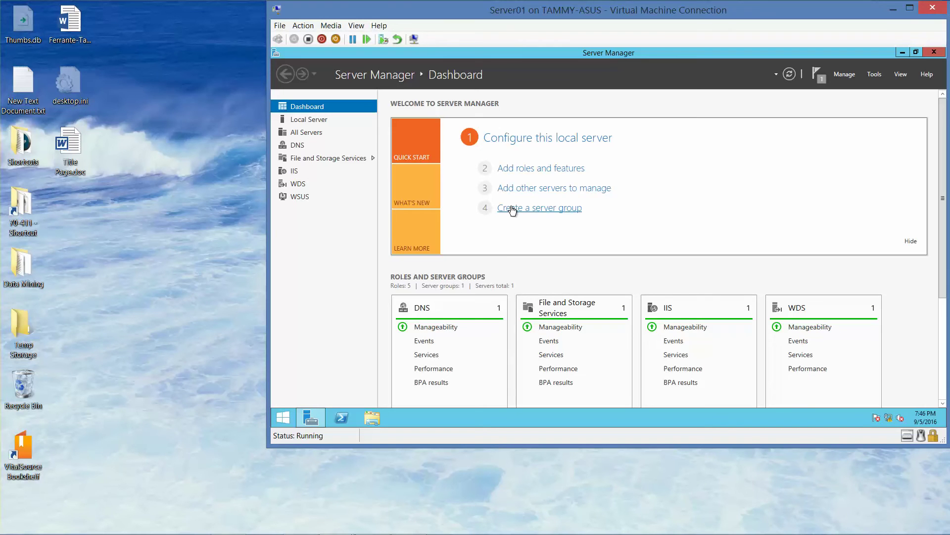
- Bring the RWDC01 VM forward, reposition its window, and launch DNS from Server Manager's Tools menu
{"action": "mouse_move", "coordinate": [221, 531]}
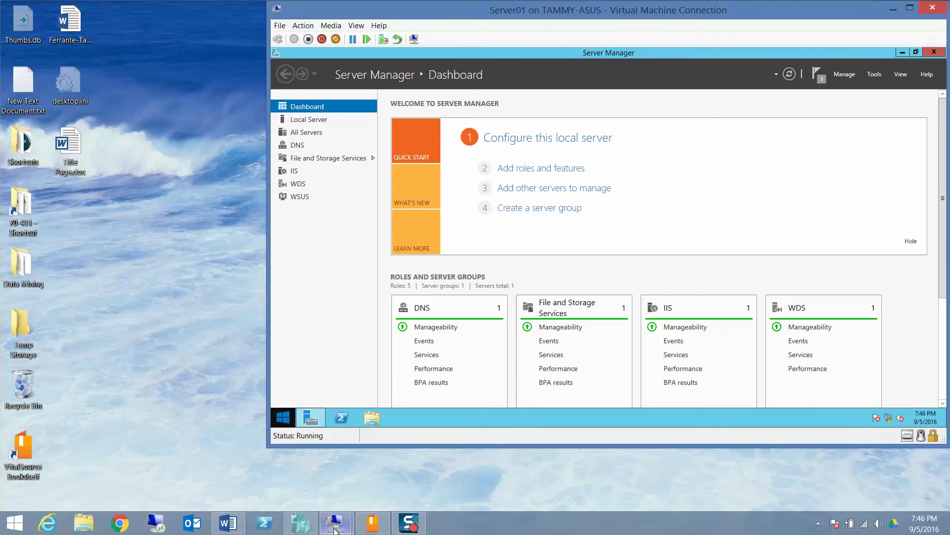
{"action": "mouse_move", "coordinate": [334, 530]}
{"action": "left_click", "coordinate": [304, 484]}
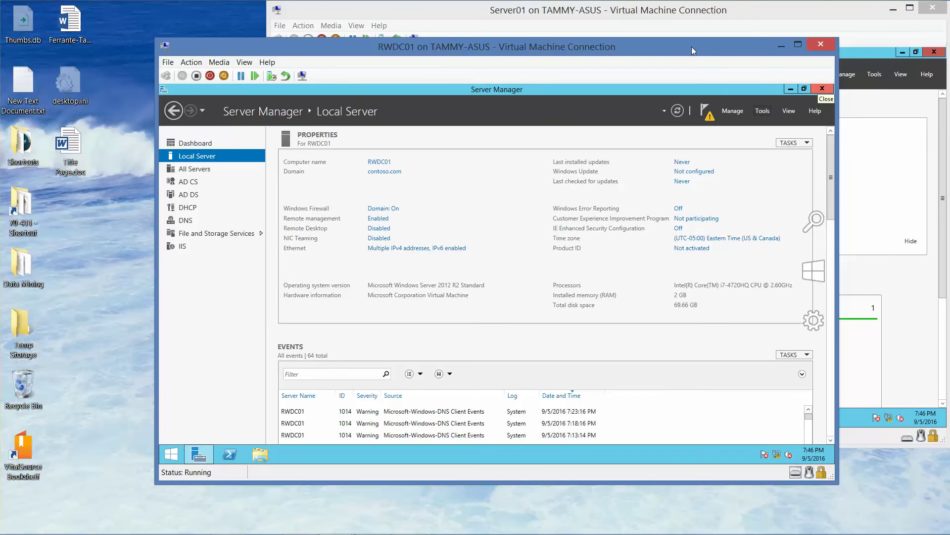
{"action": "left_click_drag", "start_coordinate": [691, 46], "coordinate": [539, 8]}
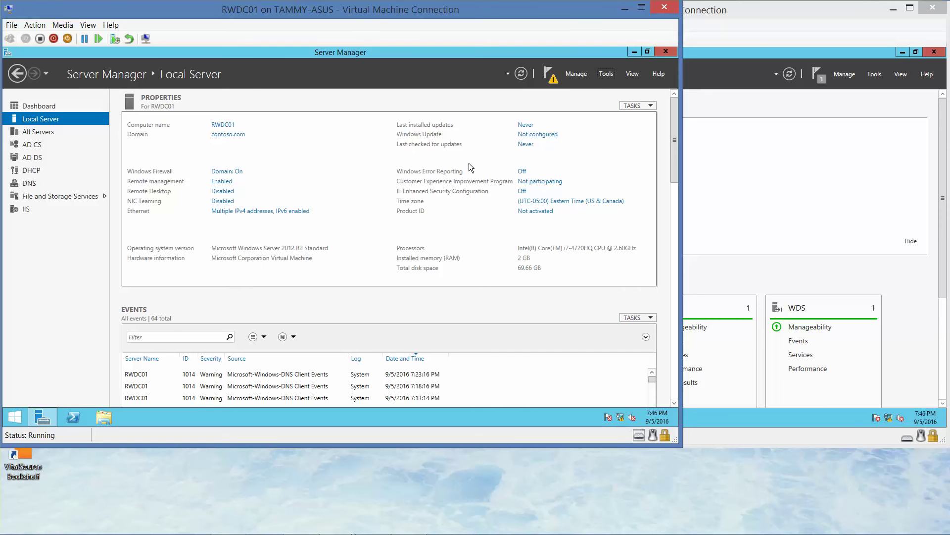
{"action": "left_click", "coordinate": [607, 74]}
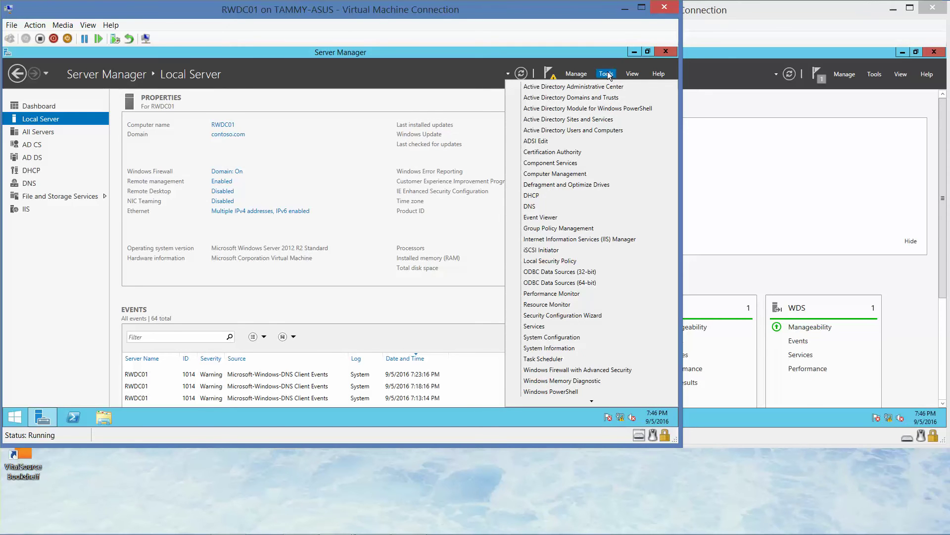
{"action": "left_click", "coordinate": [548, 207]}
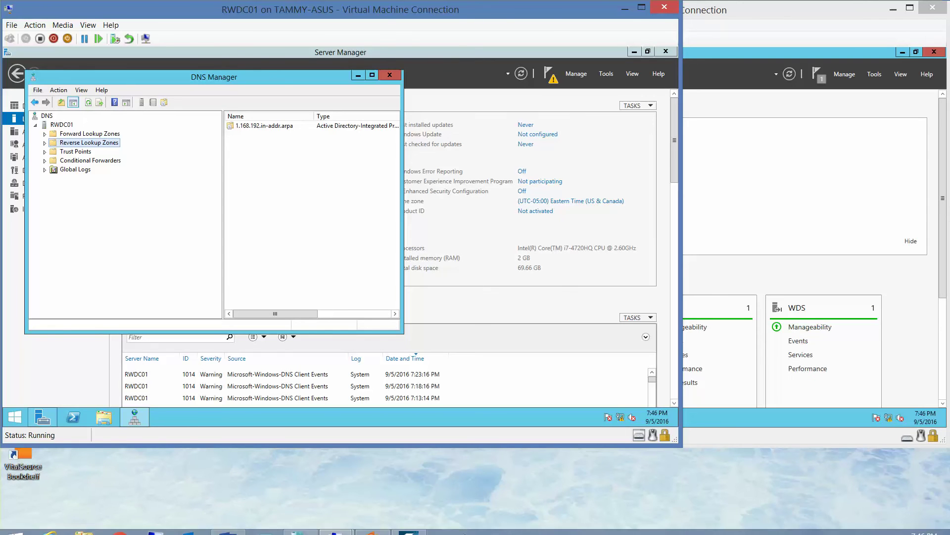
- Read the forward lookup primary zone task, then minimize Word, the Server01 VM and Server Manager
{"action": "mouse_move", "coordinate": [267, 532]}
{"action": "left_click", "coordinate": [229, 524]}
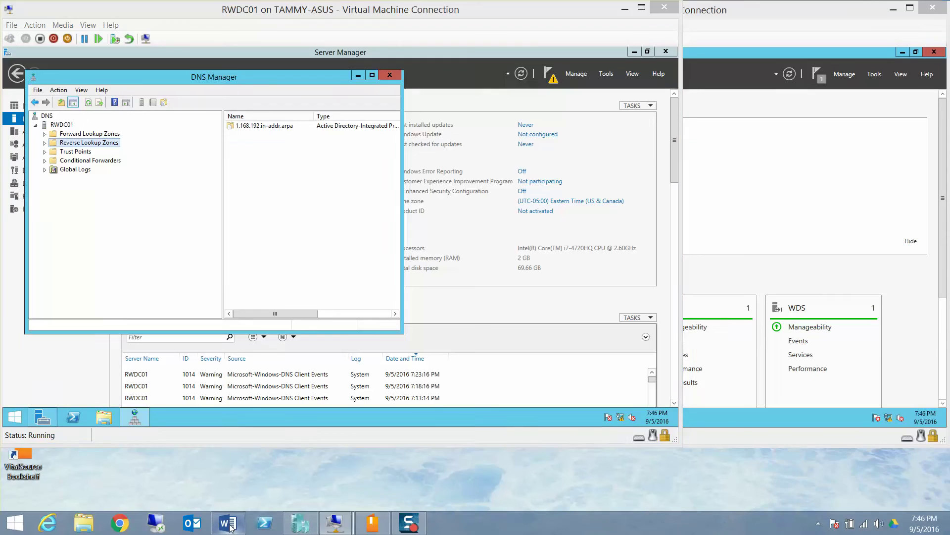
{"action": "key", "text": "Down"}
{"action": "key", "text": "Down"}
{"action": "key", "text": "Down"}
{"action": "key", "text": "Down"}
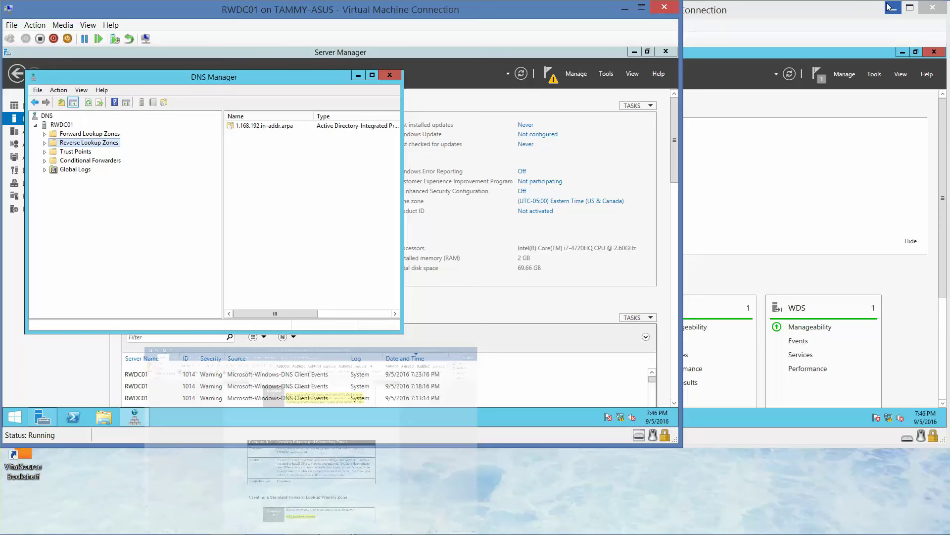
{"action": "left_click", "coordinate": [888, 8]}
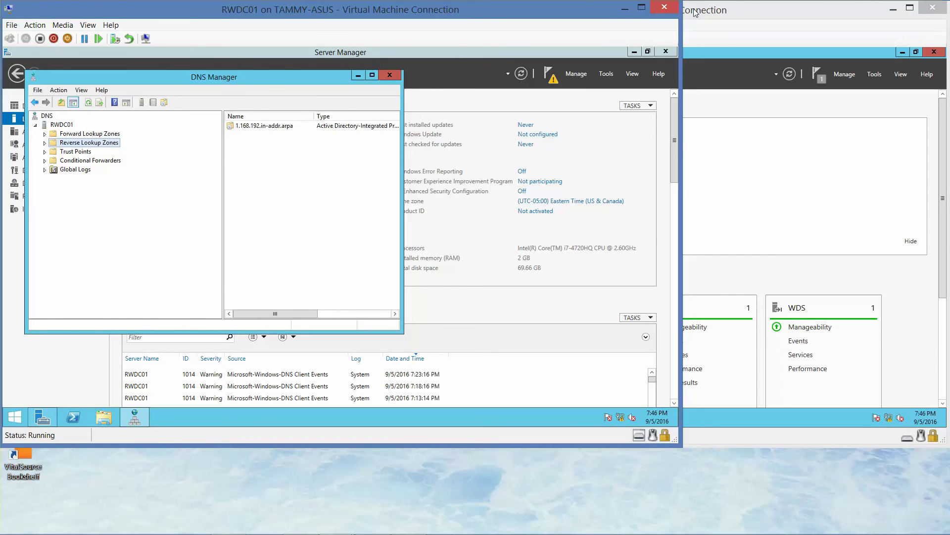
{"action": "left_click", "coordinate": [893, 9]}
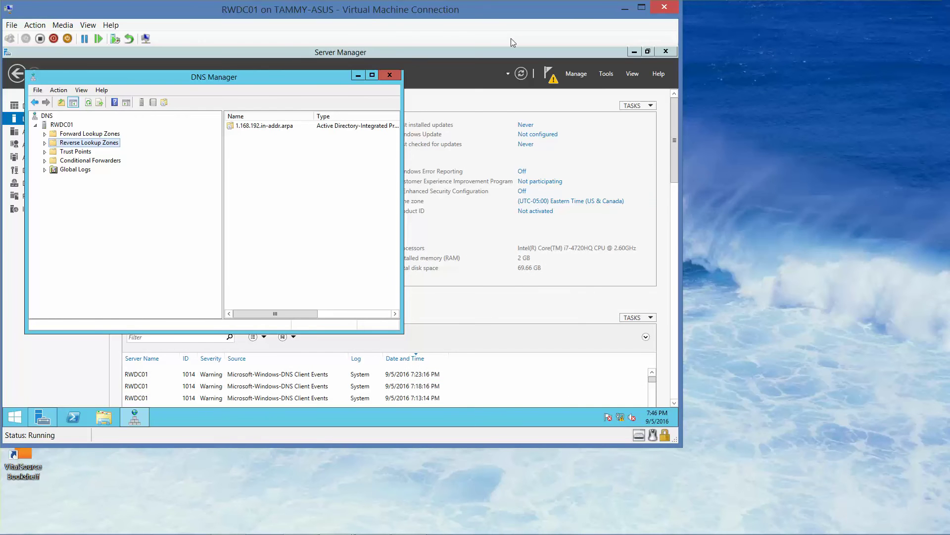
{"action": "left_click", "coordinate": [633, 52]}
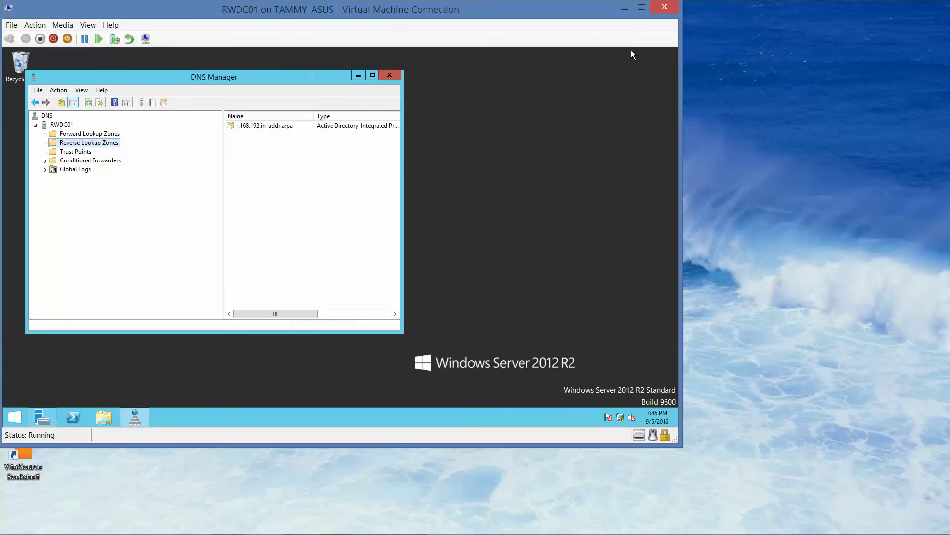
- Maximize DNS Manager and select Forward Lookup Zones, showing _msdcs.contoso.com and contoso.com
{"action": "left_click", "coordinate": [373, 76]}
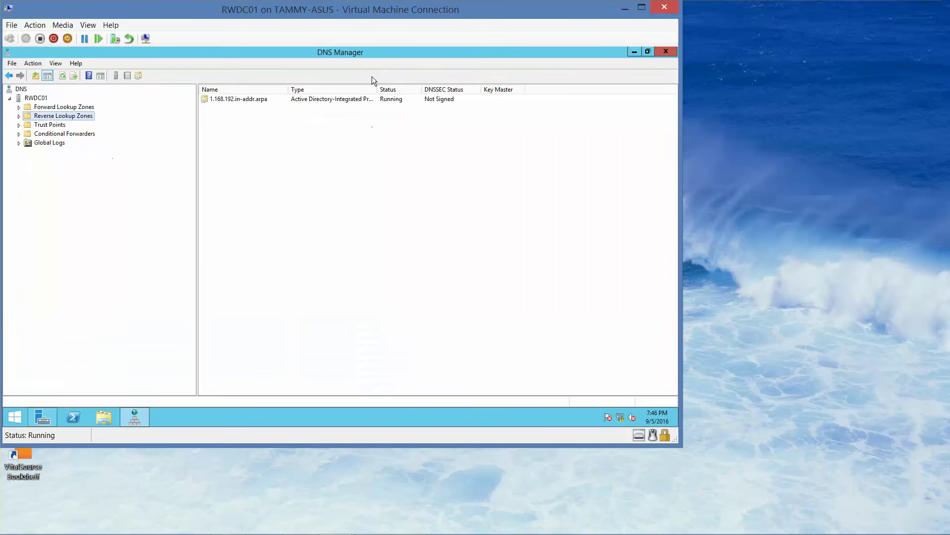
{"action": "right_click", "coordinate": [66, 106]}
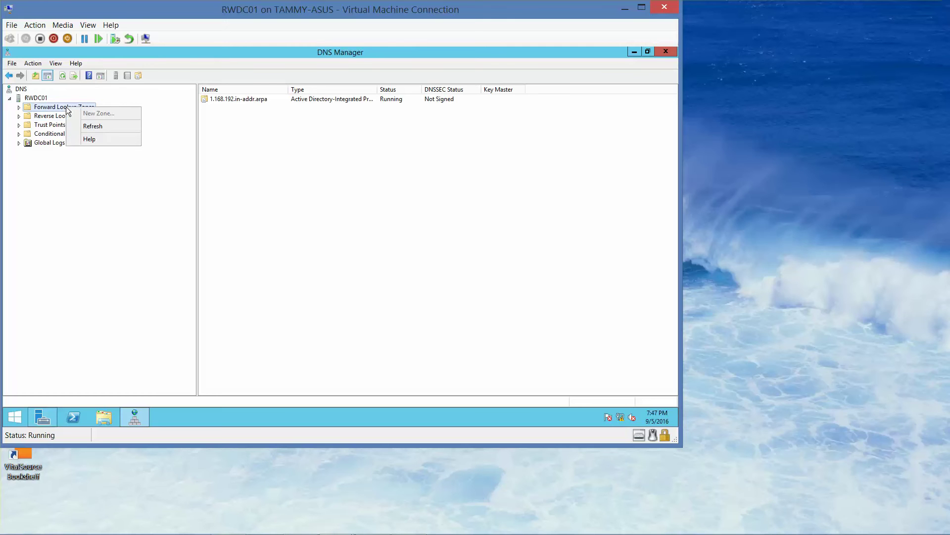
{"action": "left_click", "coordinate": [64, 105]}
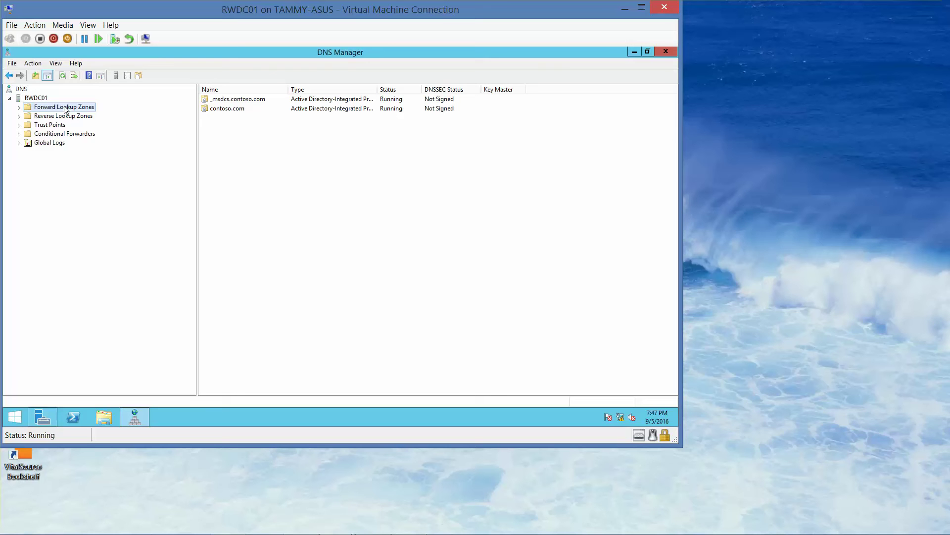
{"action": "right_click", "coordinate": [63, 105]}
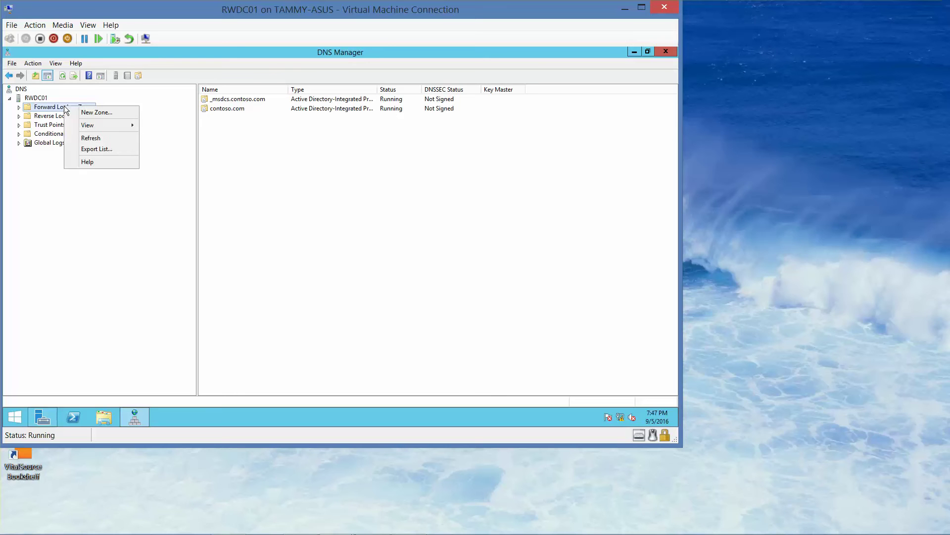
- Create the non-AD primary zone adatum.com with file adatum.com.dns and dynamic updates disallowed
{"action": "left_click", "coordinate": [96, 112]}
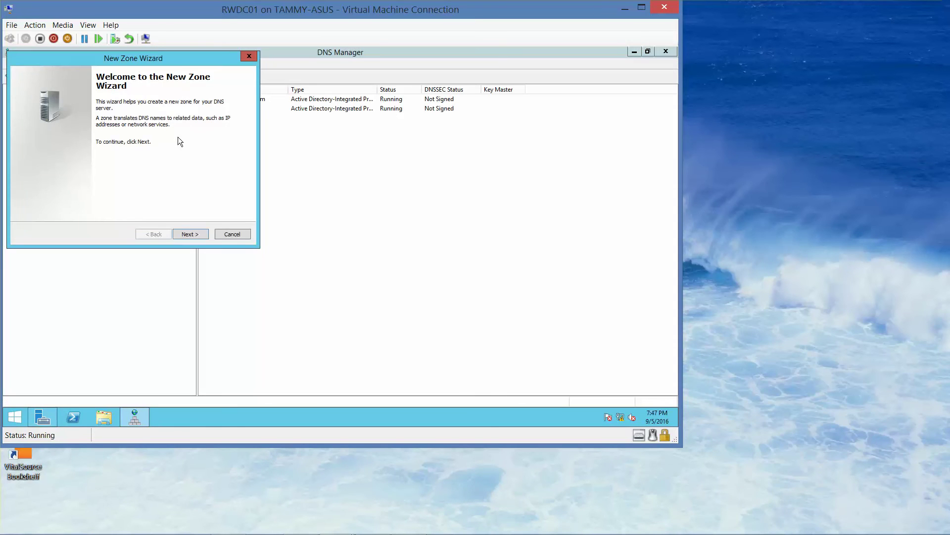
{"action": "left_click", "coordinate": [198, 233]}
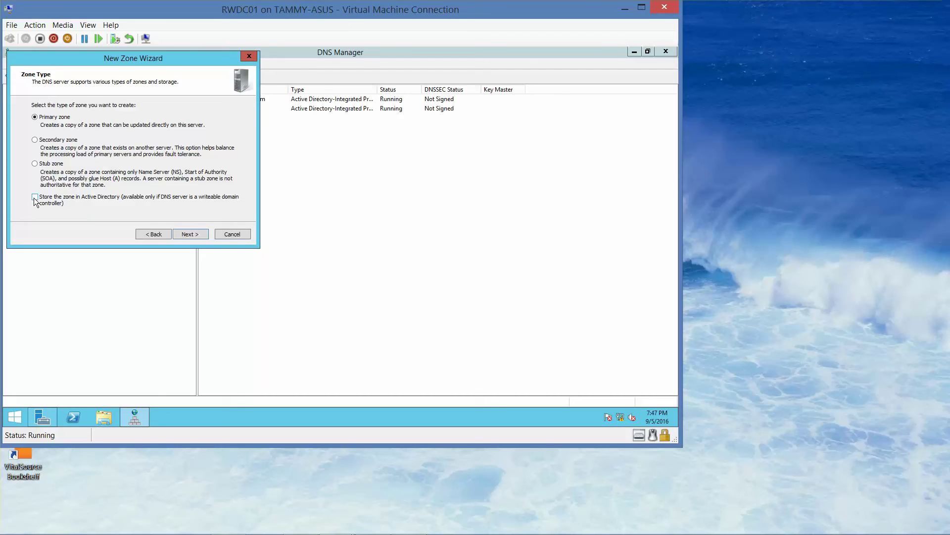
{"action": "left_click", "coordinate": [191, 234]}
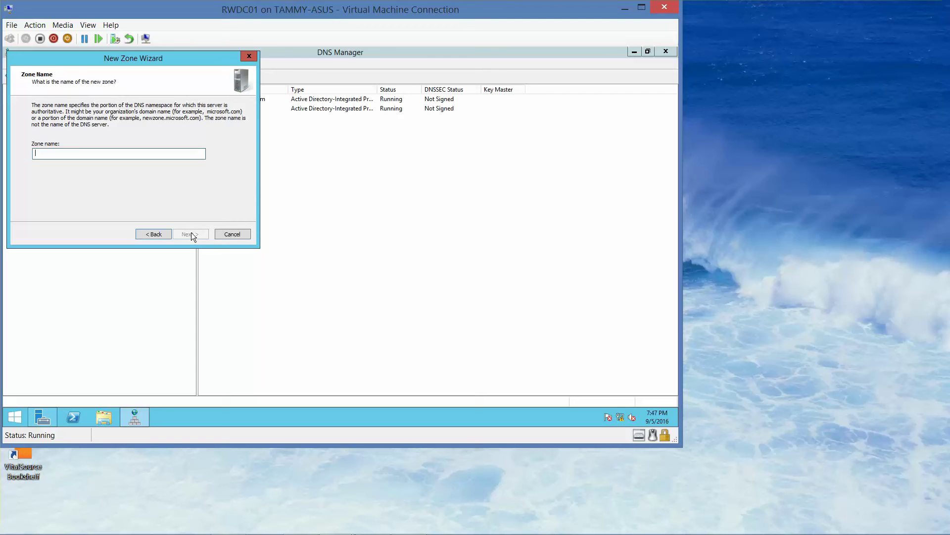
{"action": "type", "text": "adatum.com"}
{"action": "left_click", "coordinate": [193, 232]}
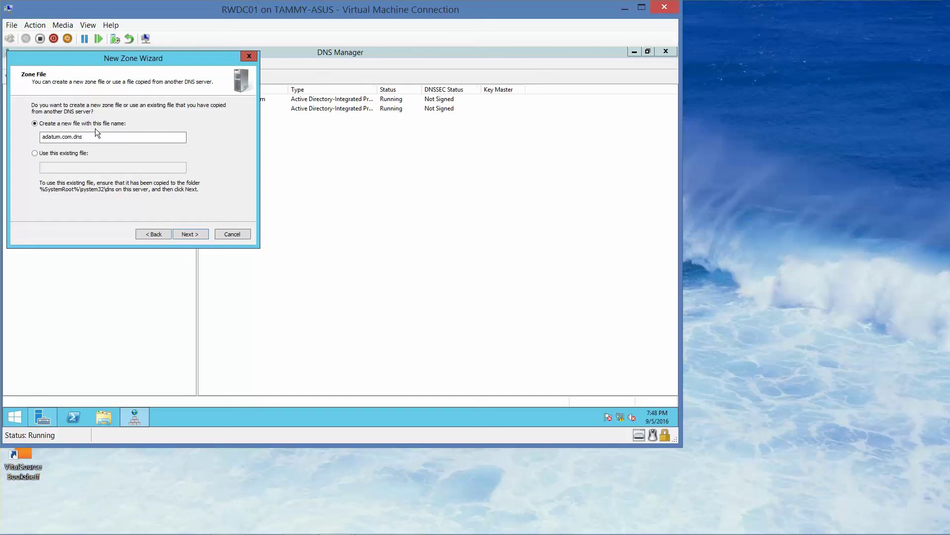
{"action": "left_click", "coordinate": [200, 233]}
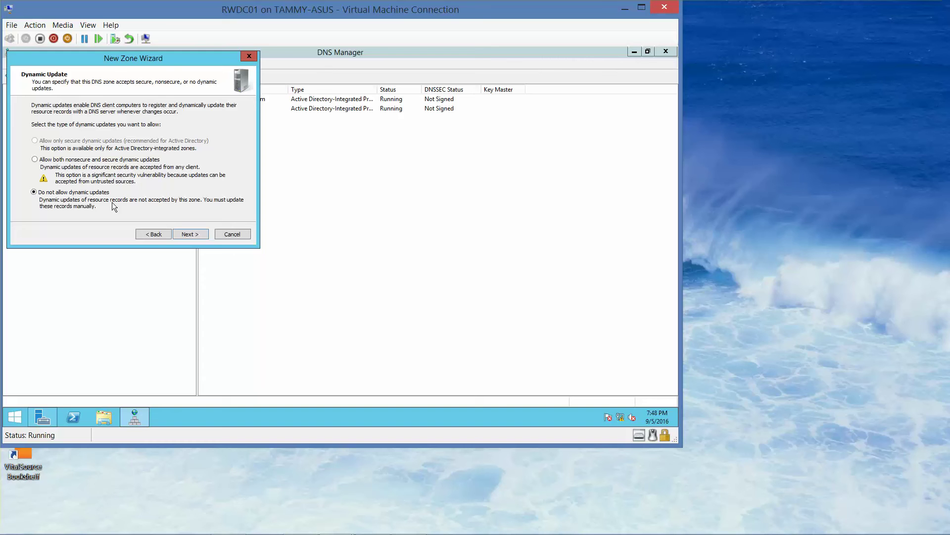
{"action": "left_click", "coordinate": [190, 234]}
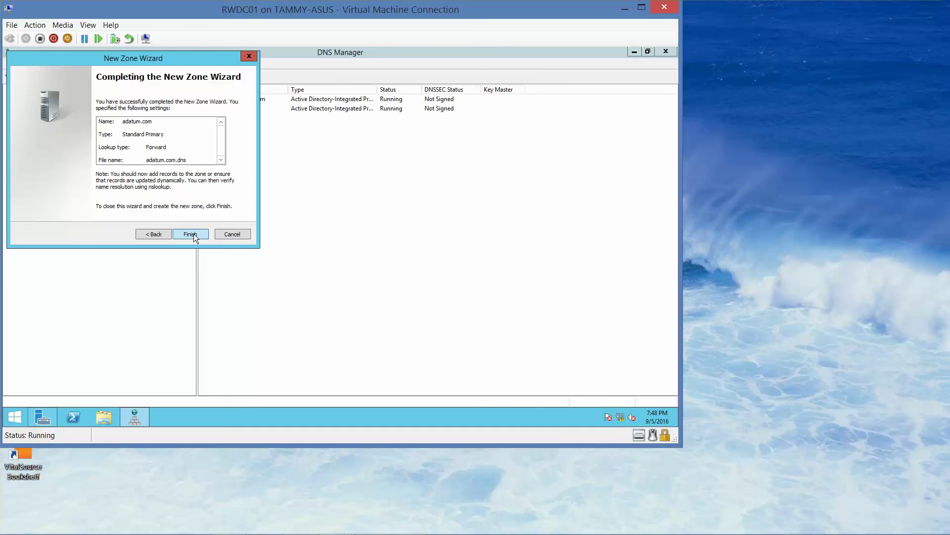
{"action": "left_click", "coordinate": [194, 235]}
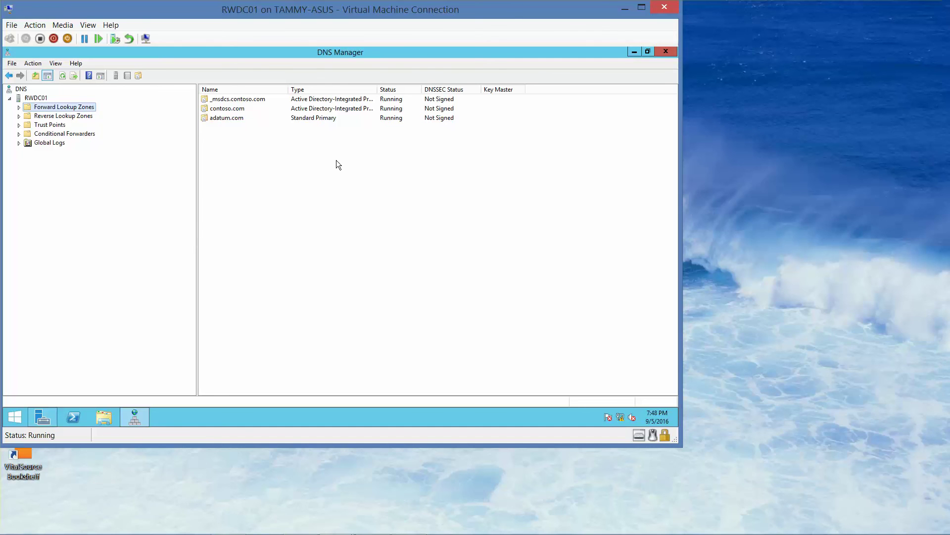
- Hide the RWDC01 VM window, bring the Server01 VM forward and move it left
{"action": "left_click", "coordinate": [625, 8]}
{"action": "mouse_move", "coordinate": [311, 530]}
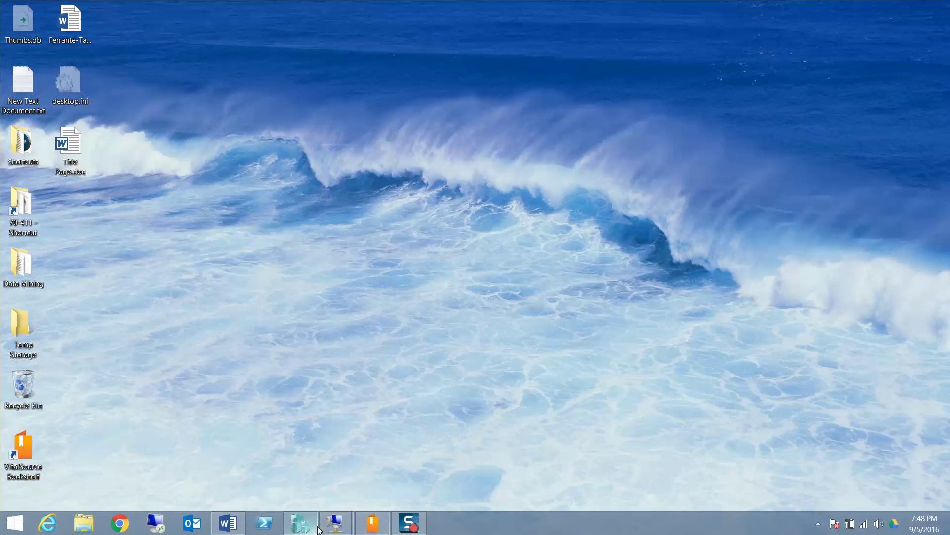
{"action": "left_click", "coordinate": [407, 480]}
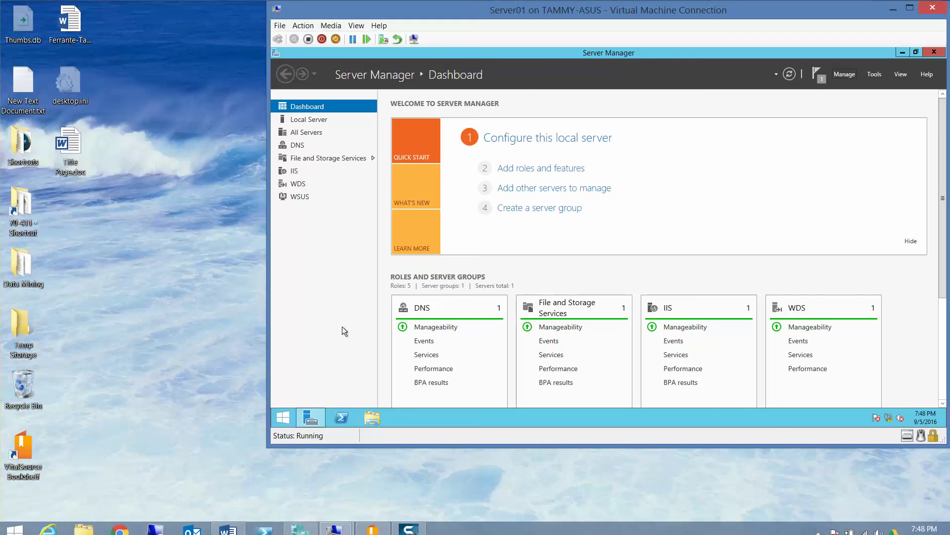
{"action": "left_click_drag", "start_coordinate": [661, 11], "coordinate": [397, 11]}
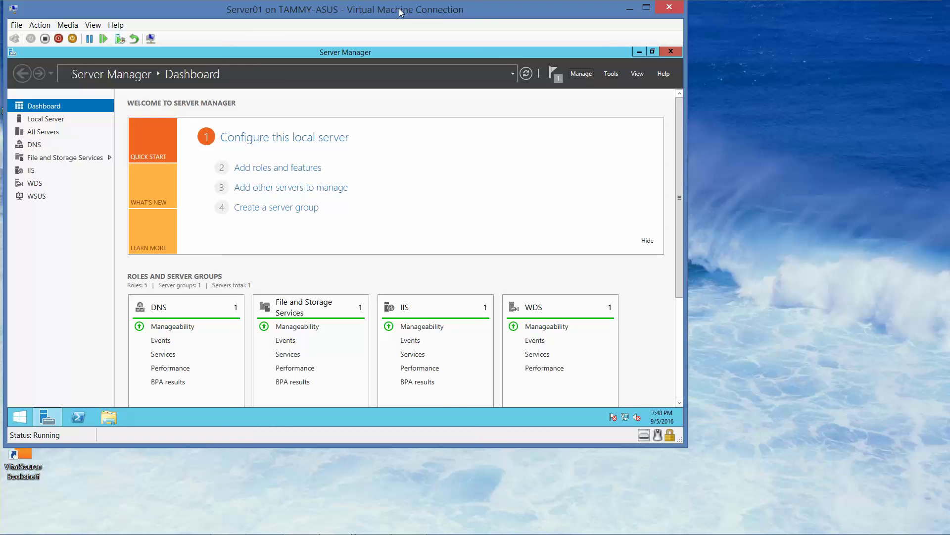
- Launch DNS Manager from Server Manager on Server01 and expand the SERVER01 node
{"action": "left_click", "coordinate": [610, 74]}
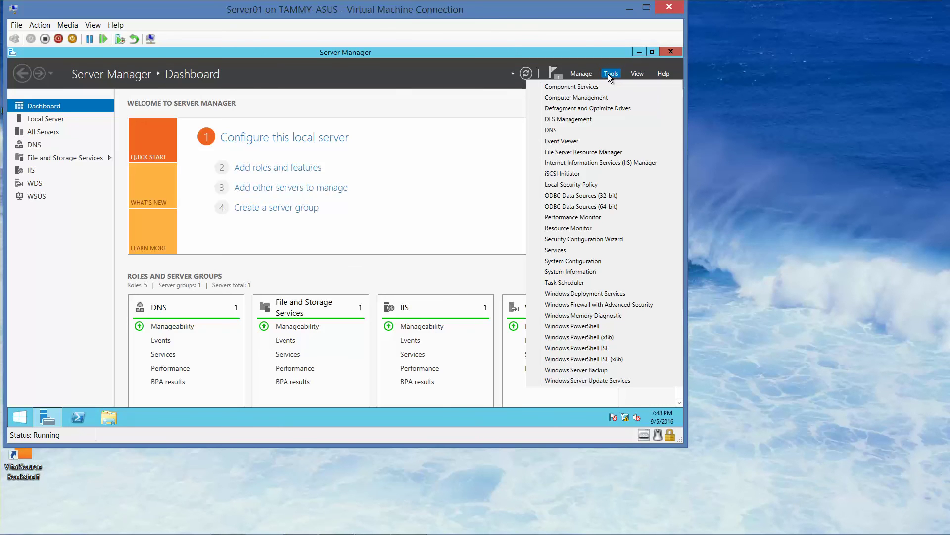
{"action": "left_click", "coordinate": [557, 129]}
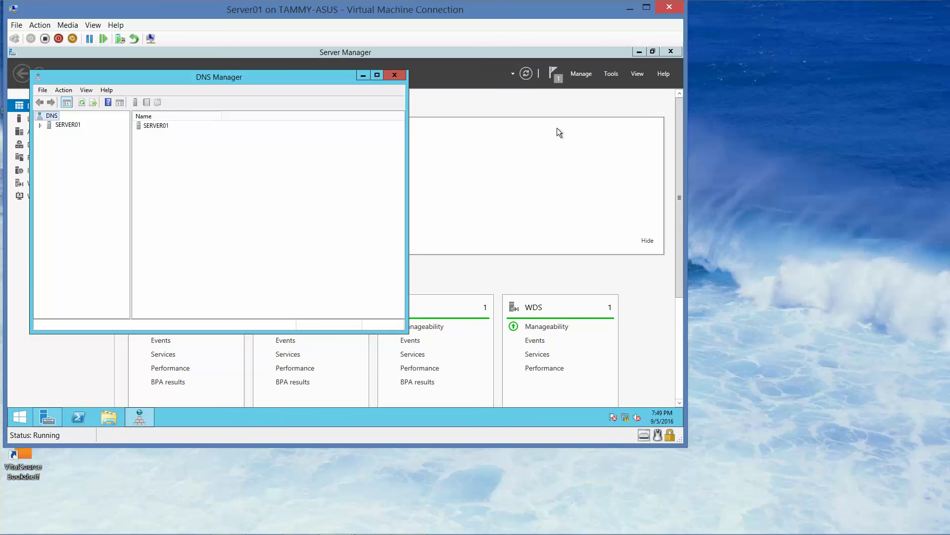
{"action": "left_click", "coordinate": [40, 126]}
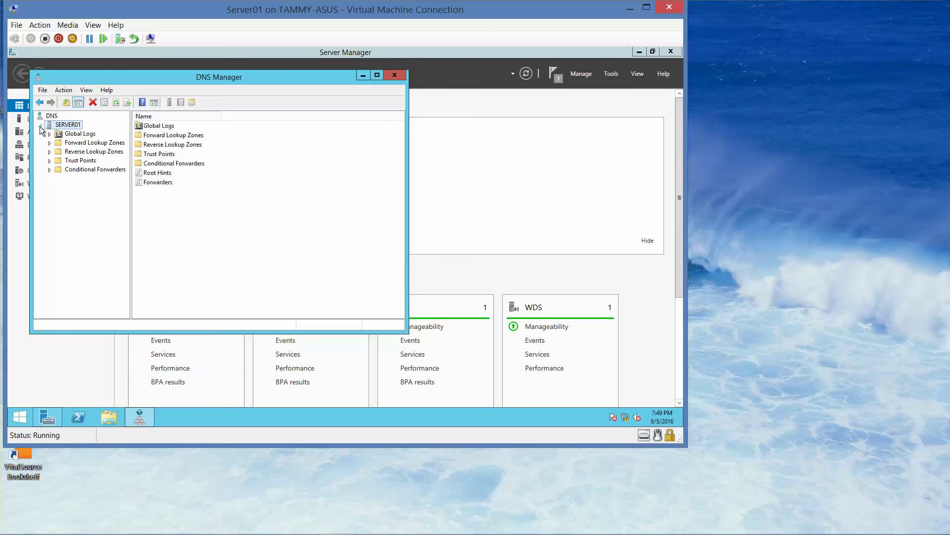
- Start a new forward lookup zone on SERVER01 and choose the Secondary zone type
{"action": "left_click", "coordinate": [92, 144]}
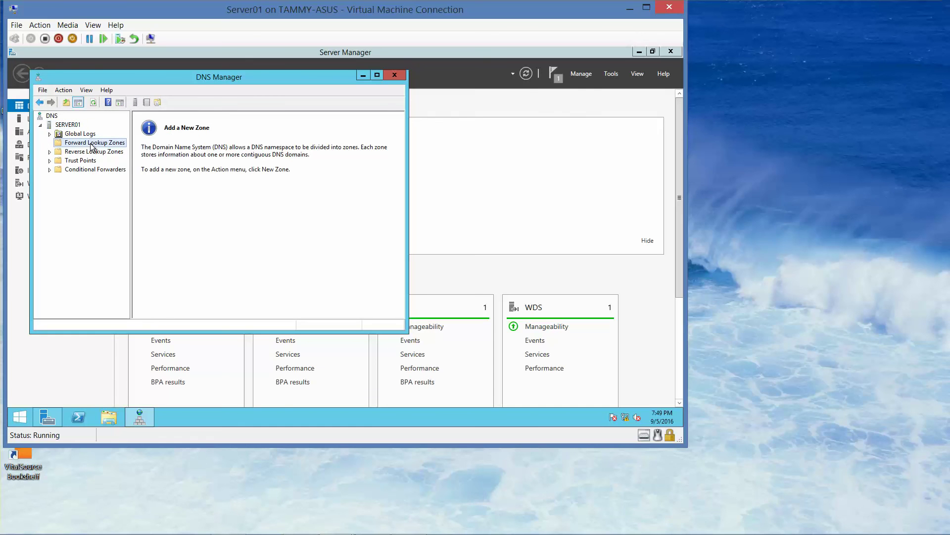
{"action": "right_click", "coordinate": [91, 144]}
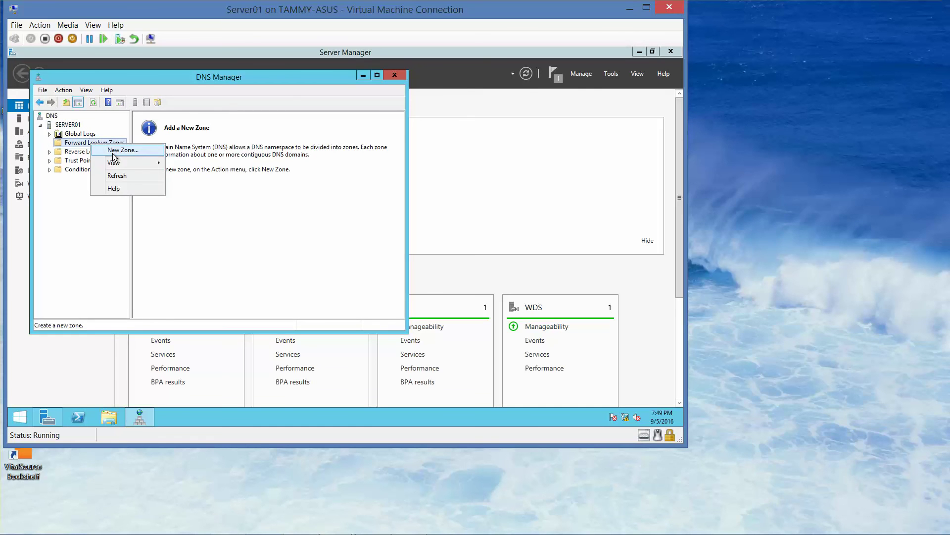
{"action": "left_click", "coordinate": [112, 150]}
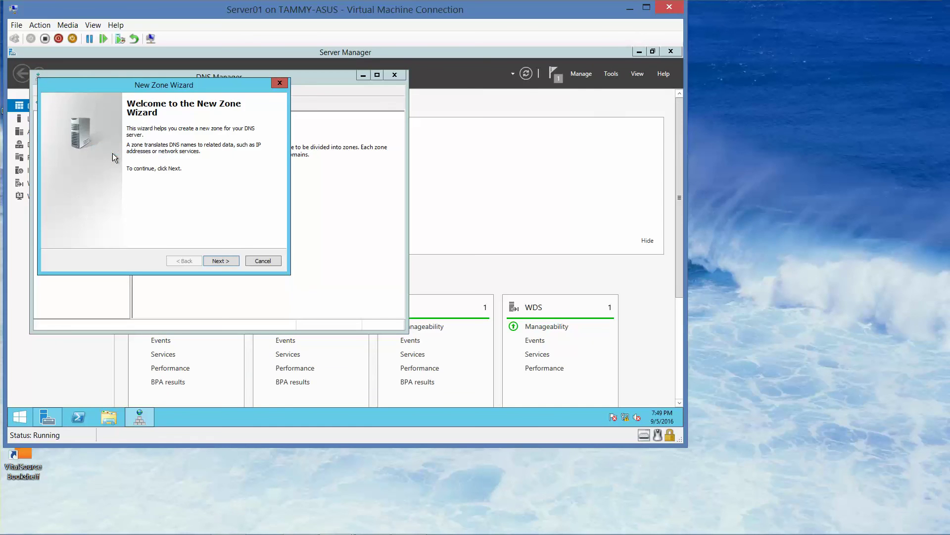
{"action": "left_click", "coordinate": [220, 261]}
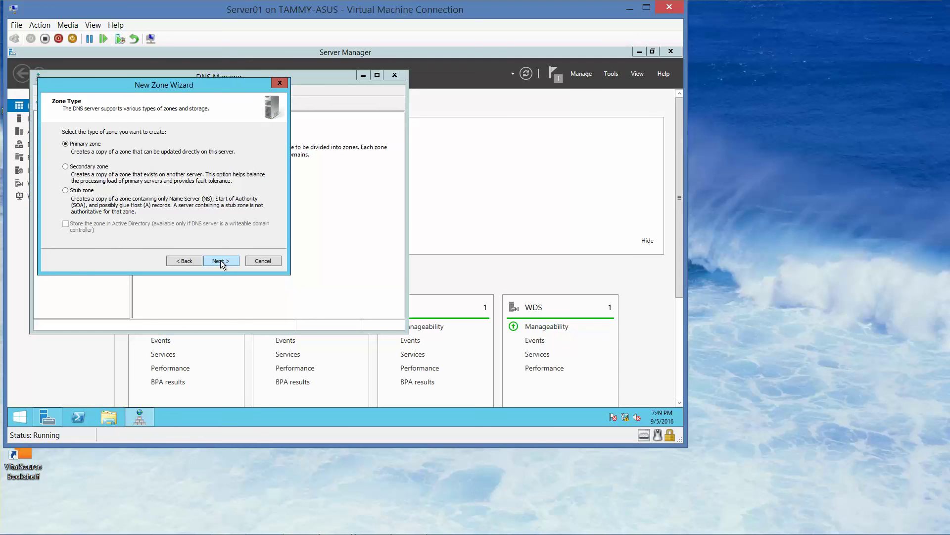
{"action": "left_click", "coordinate": [73, 169]}
{"action": "left_click", "coordinate": [231, 261]}
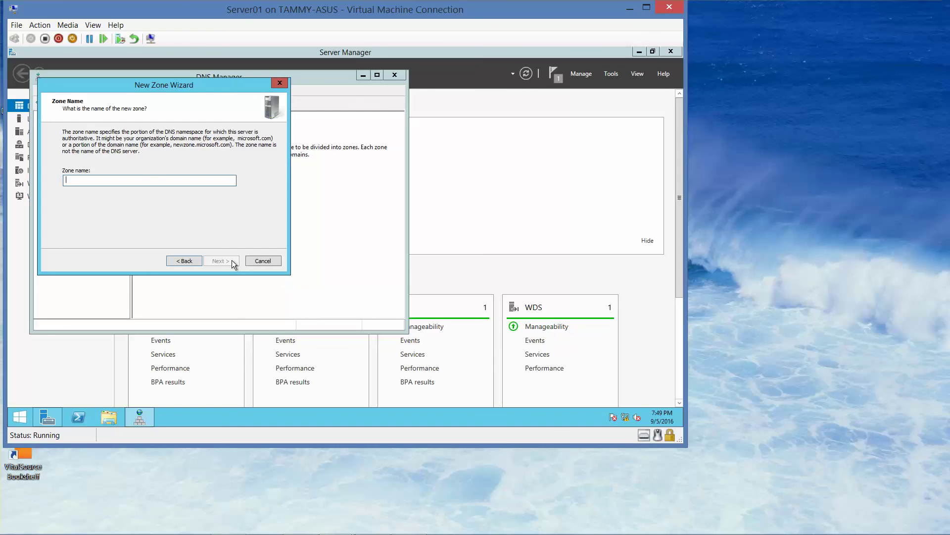
- Name the zone adatum.com, set master server 192.168.1.50, and finish the wizard
{"action": "type", "text": "a"}
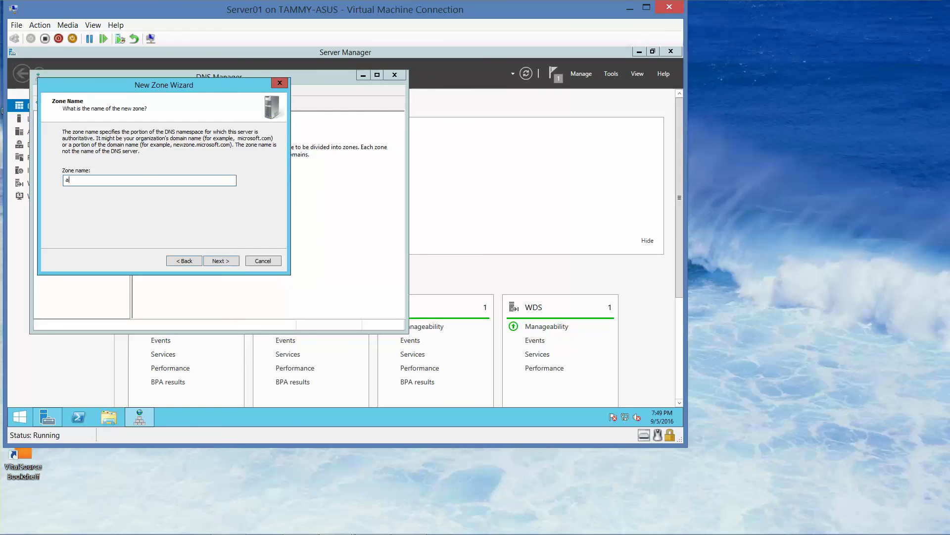
{"action": "type", "text": "datum.com"}
{"action": "left_click", "coordinate": [232, 261]}
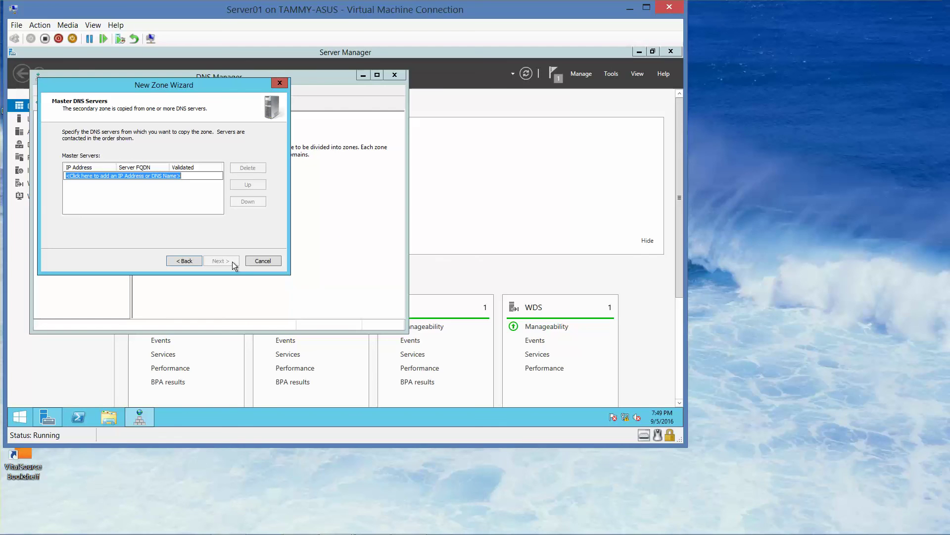
{"action": "type", "text": "192"}
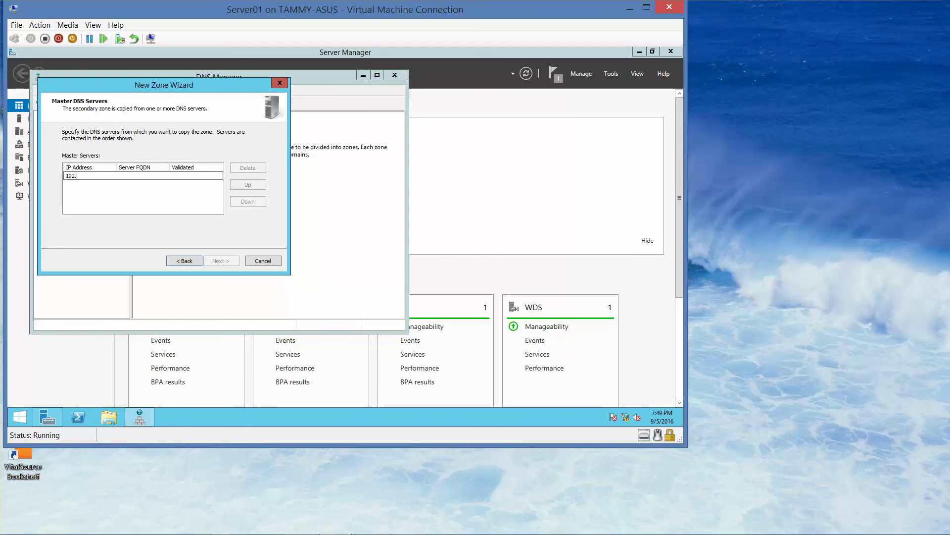
{"action": "type", "text": ".18"}
{"action": "key", "text": "BackSpace"}
{"action": "type", "text": "68.1.50"}
{"action": "key", "text": "Return"}
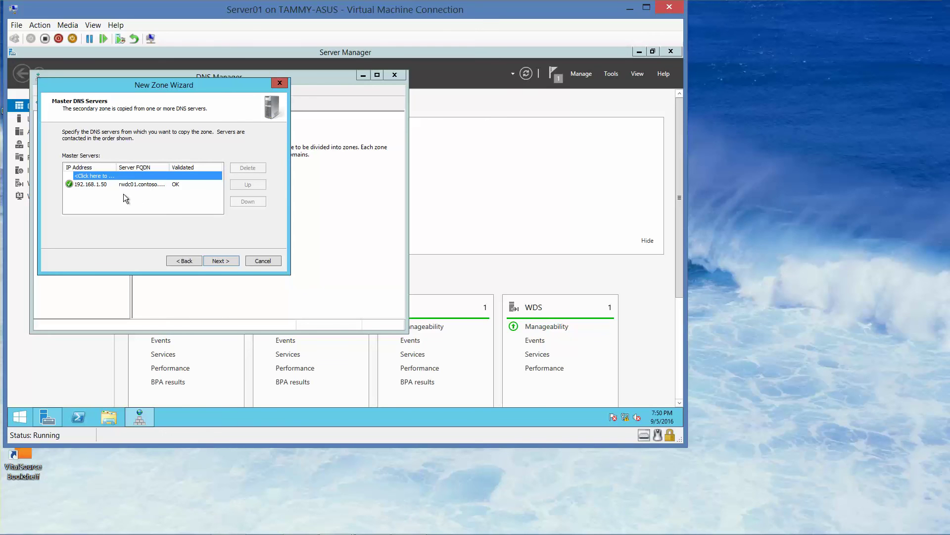
{"action": "left_click", "coordinate": [217, 260]}
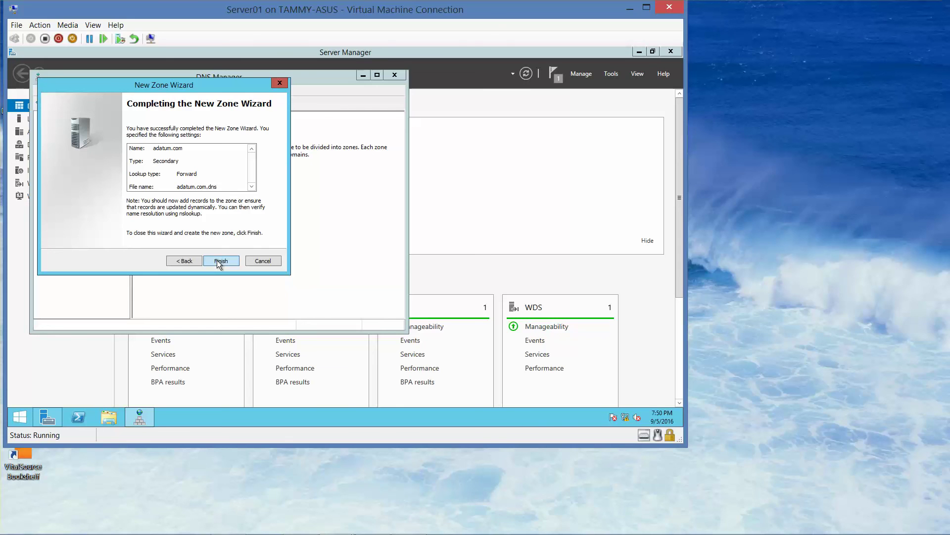
{"action": "left_click", "coordinate": [217, 260]}
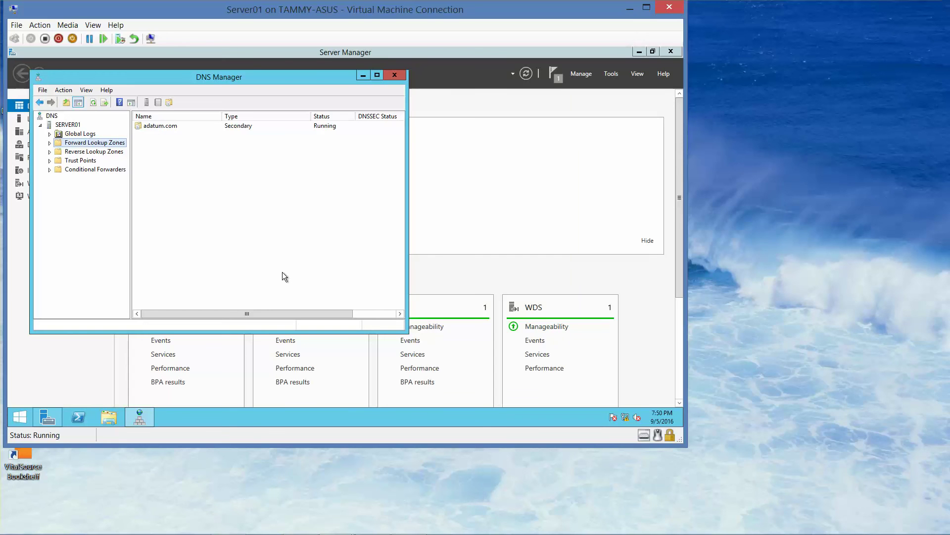
- Switch to the RWDC01 VM and begin a new reverse lookup zone in DNS Manager
{"action": "mouse_move", "coordinate": [192, 532]}
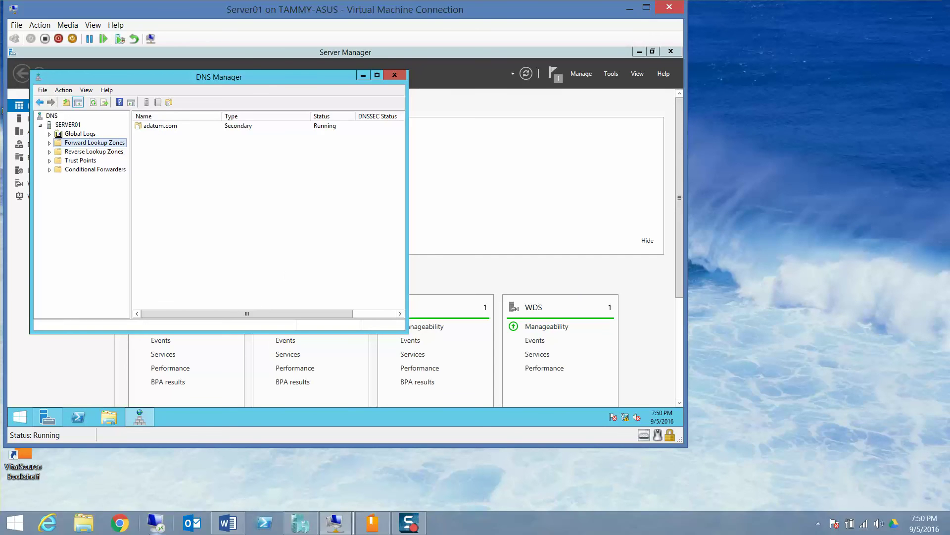
{"action": "mouse_move", "coordinate": [333, 523]}
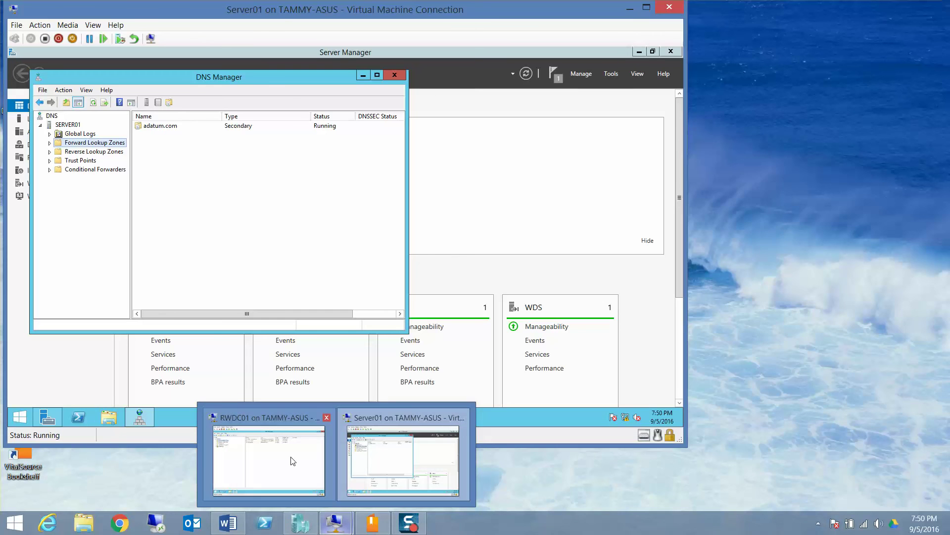
{"action": "left_click", "coordinate": [289, 455]}
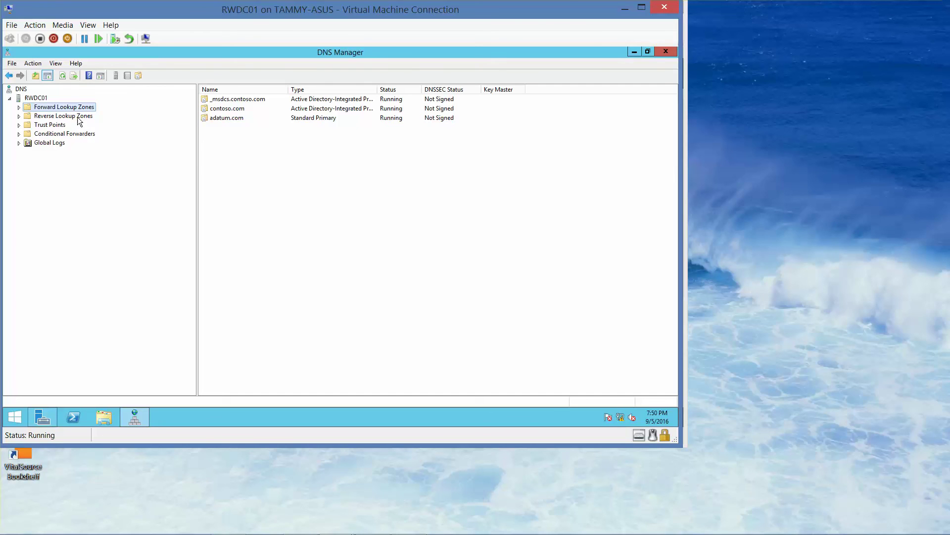
{"action": "left_click", "coordinate": [80, 119]}
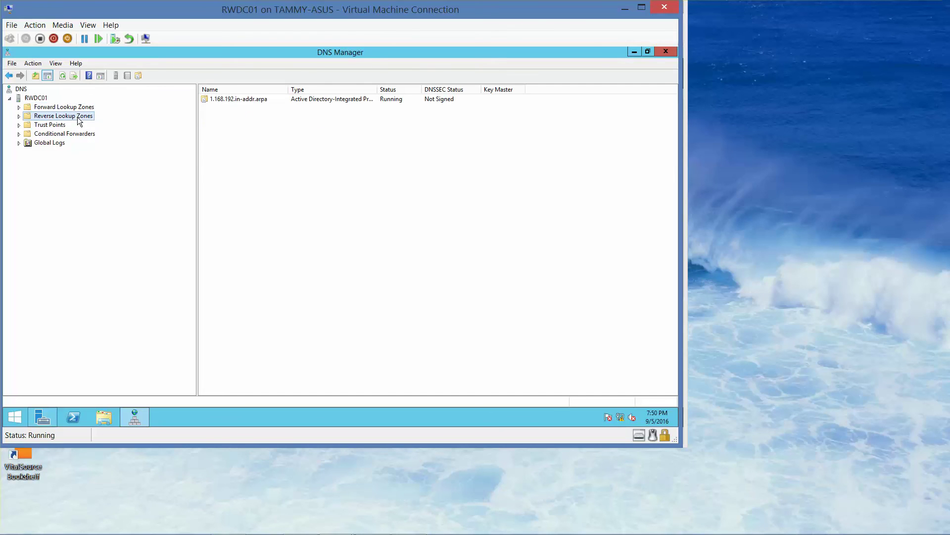
{"action": "right_click", "coordinate": [78, 120]}
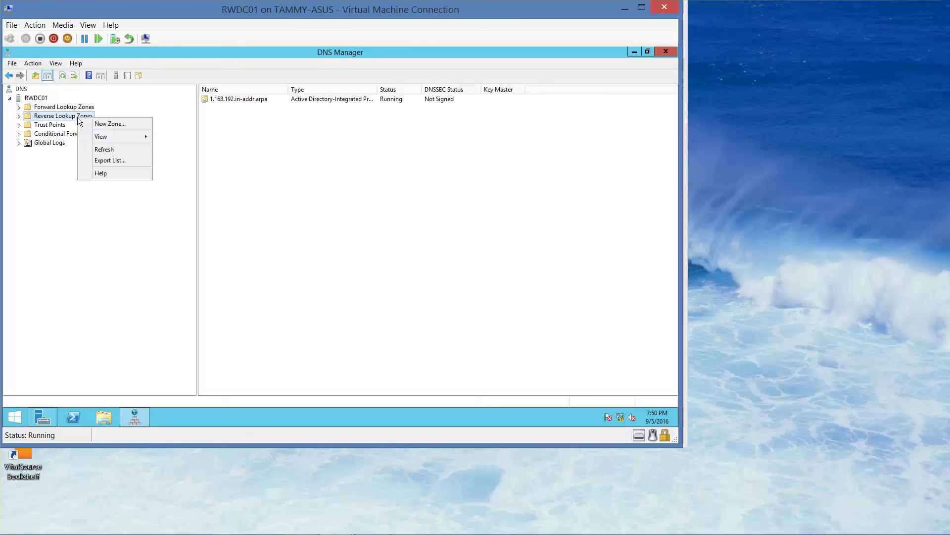
{"action": "left_click", "coordinate": [105, 124]}
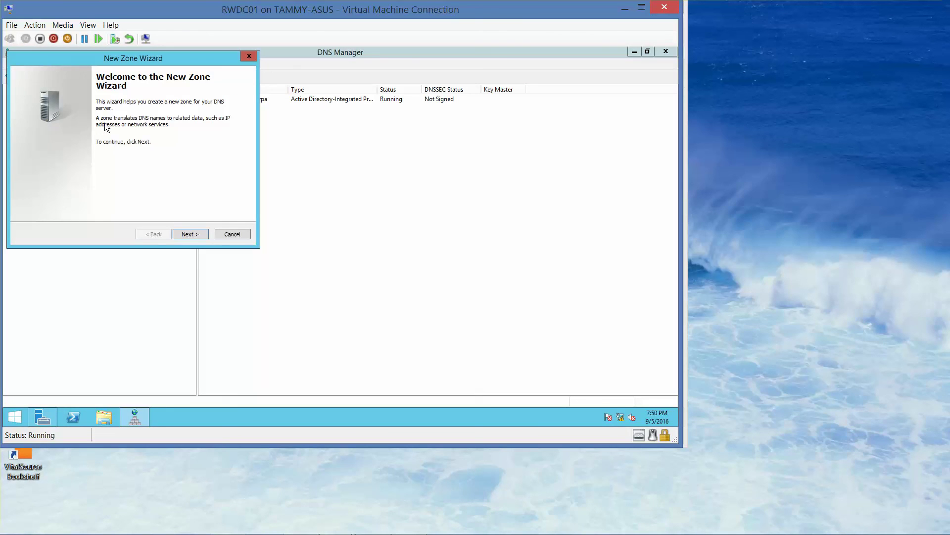
- Keep AD-integrated primary, domain-wide replication and IPv4; enter network ID 172.24.1, secure updates only
{"action": "left_click", "coordinate": [191, 233]}
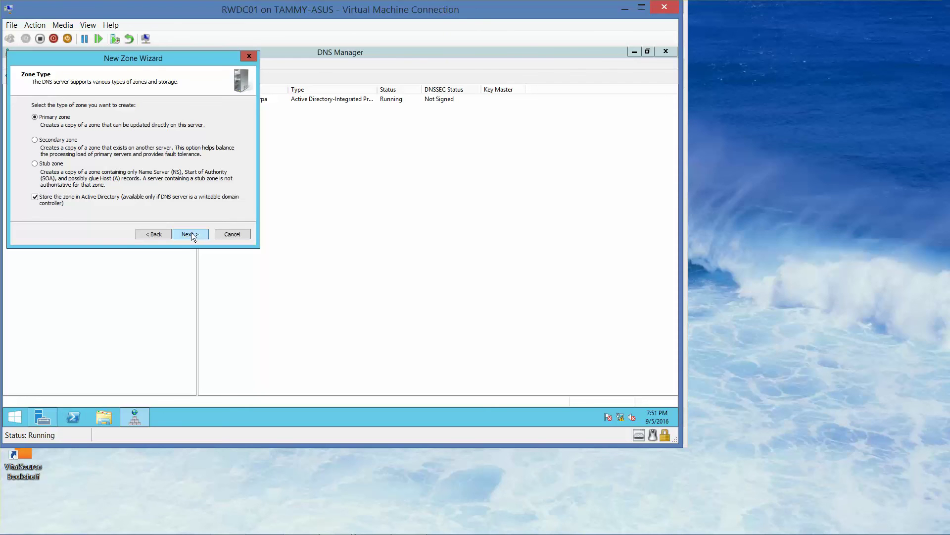
{"action": "left_click", "coordinate": [191, 234]}
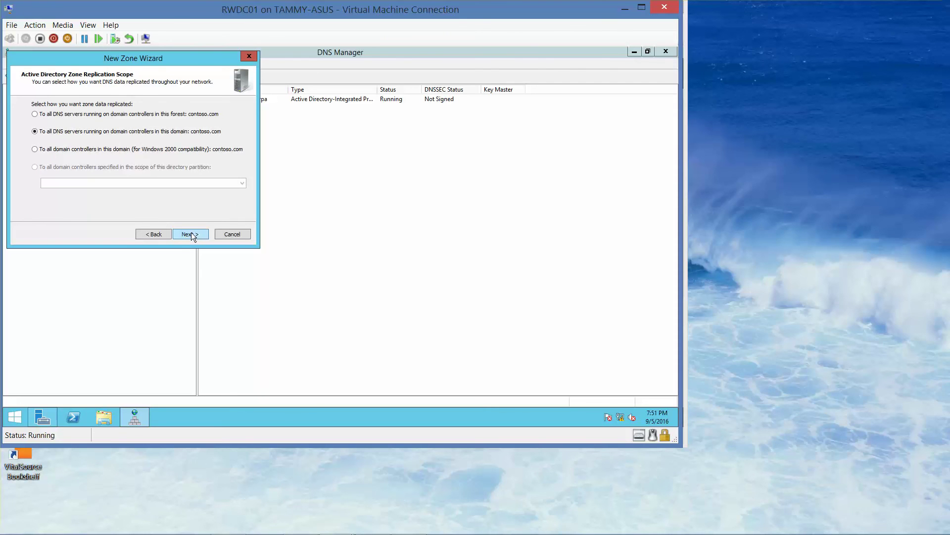
{"action": "left_click", "coordinate": [192, 233]}
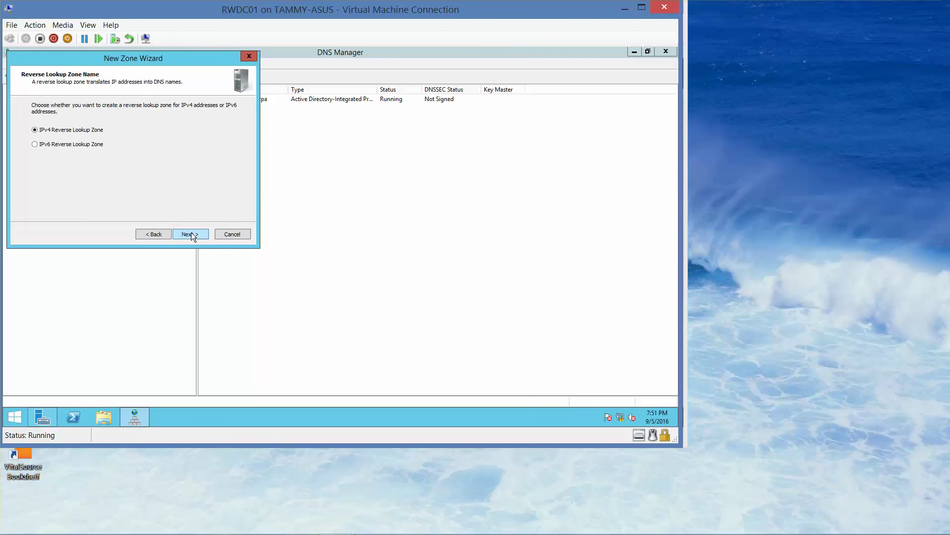
{"action": "left_click", "coordinate": [191, 234]}
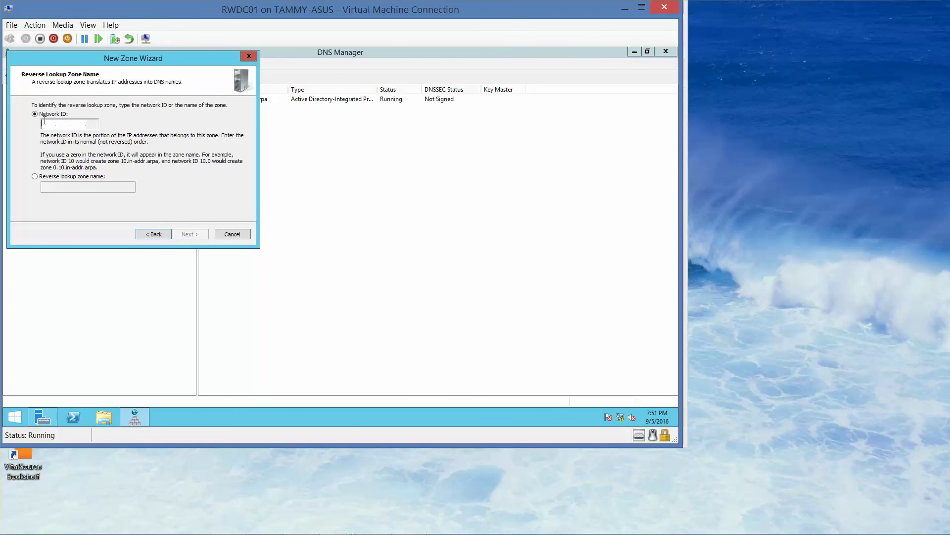
{"action": "type", "text": "172."}
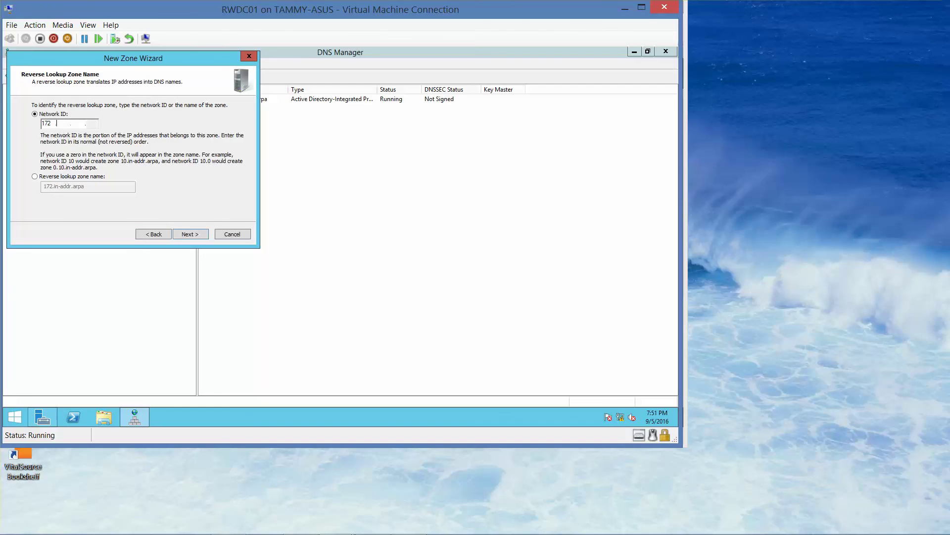
{"action": "type", "text": "24"}
{"action": "type", "text": "1"}
{"action": "left_click", "coordinate": [188, 233]}
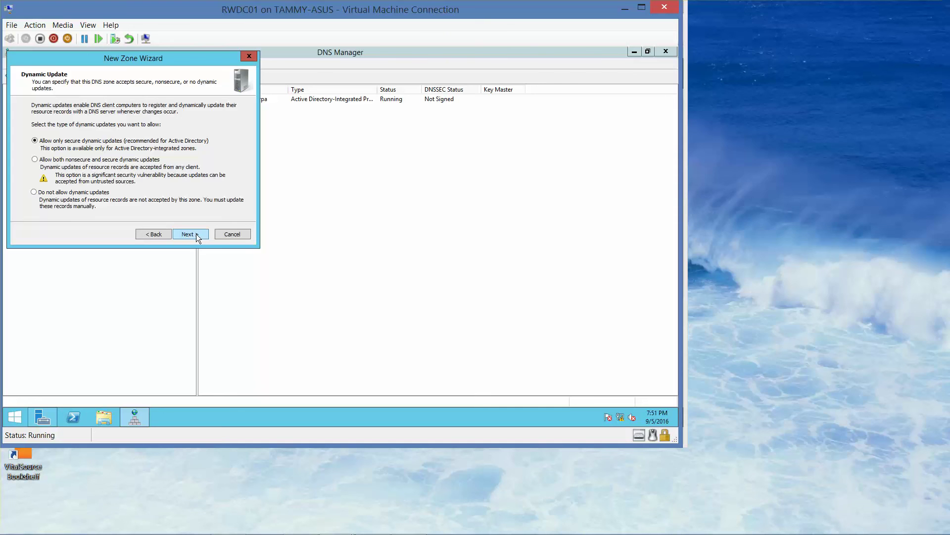
{"action": "left_click", "coordinate": [196, 234]}
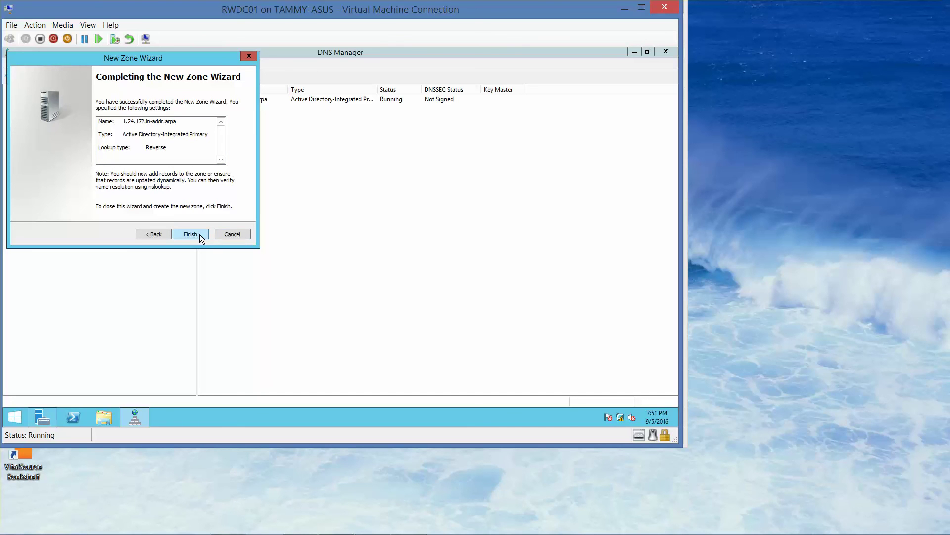
{"action": "left_click", "coordinate": [200, 235]}
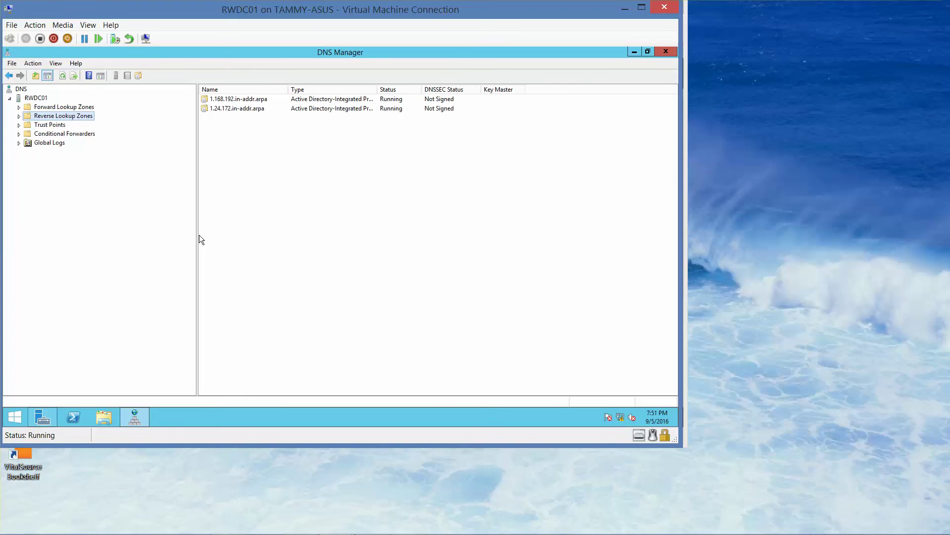